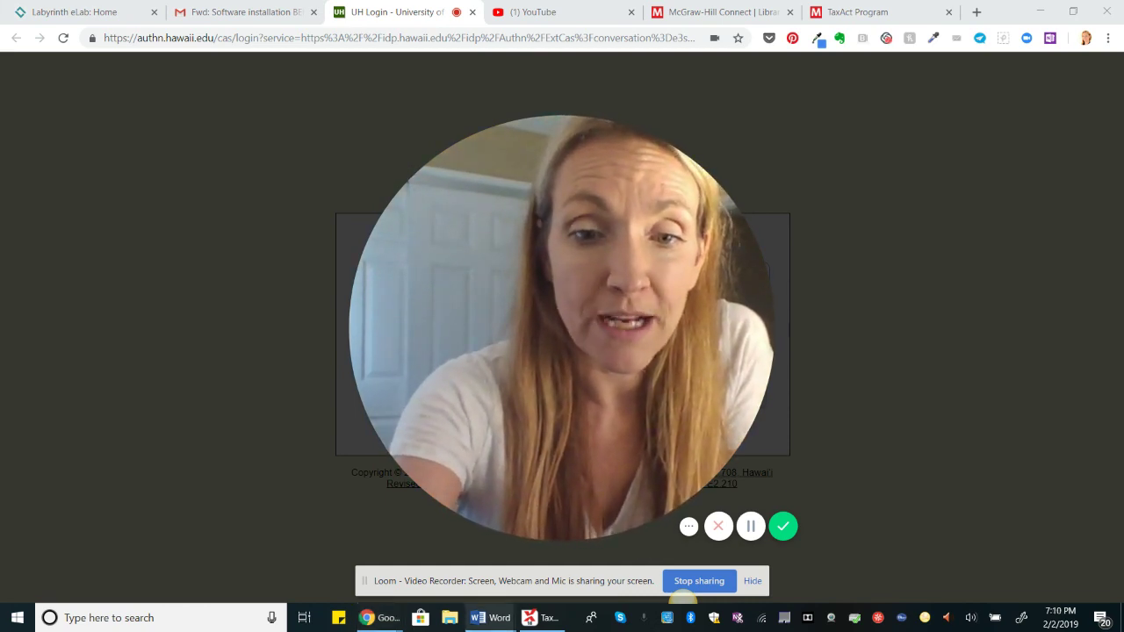
key("alt+Tab")
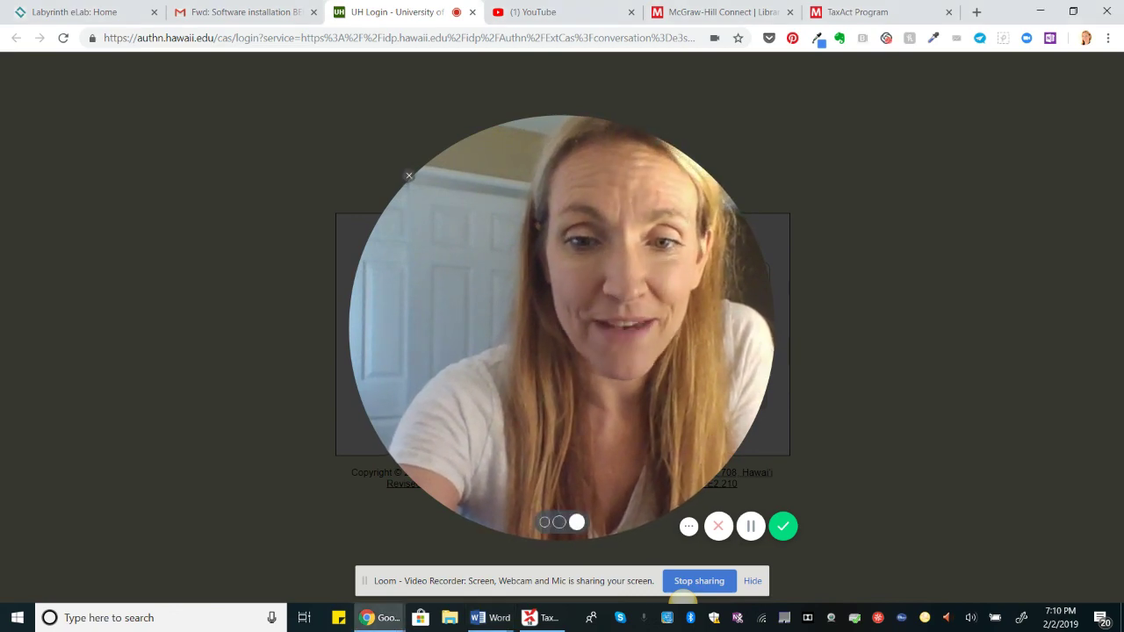
left_click(545, 523)
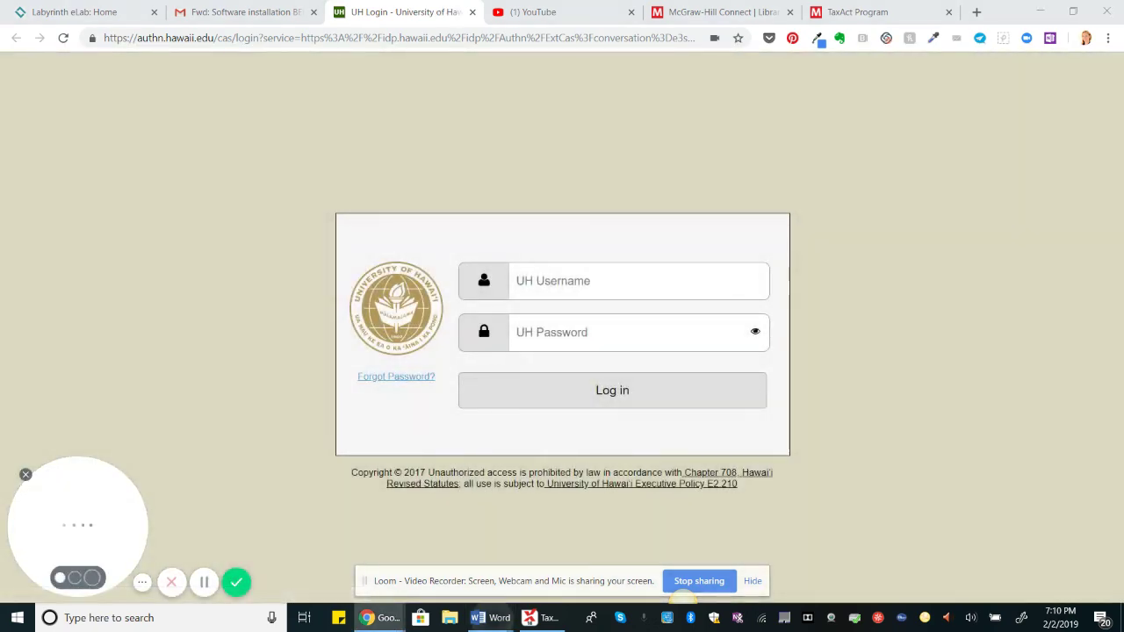
Step: Switch to the additional student resources document in Word and find the installer links listed under 2018 TaxAct Program
mouse_move(489, 617)
left_click(566, 549)
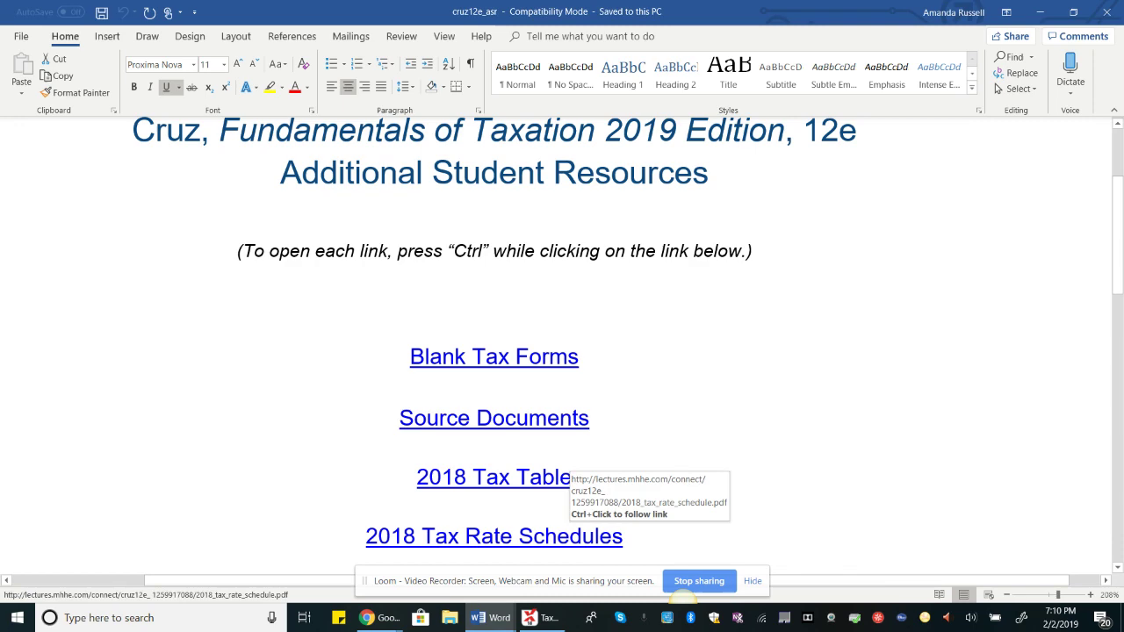
scroll(494, 351, "up", 2)
scroll(494, 351, "down", 4)
double_click(395, 517)
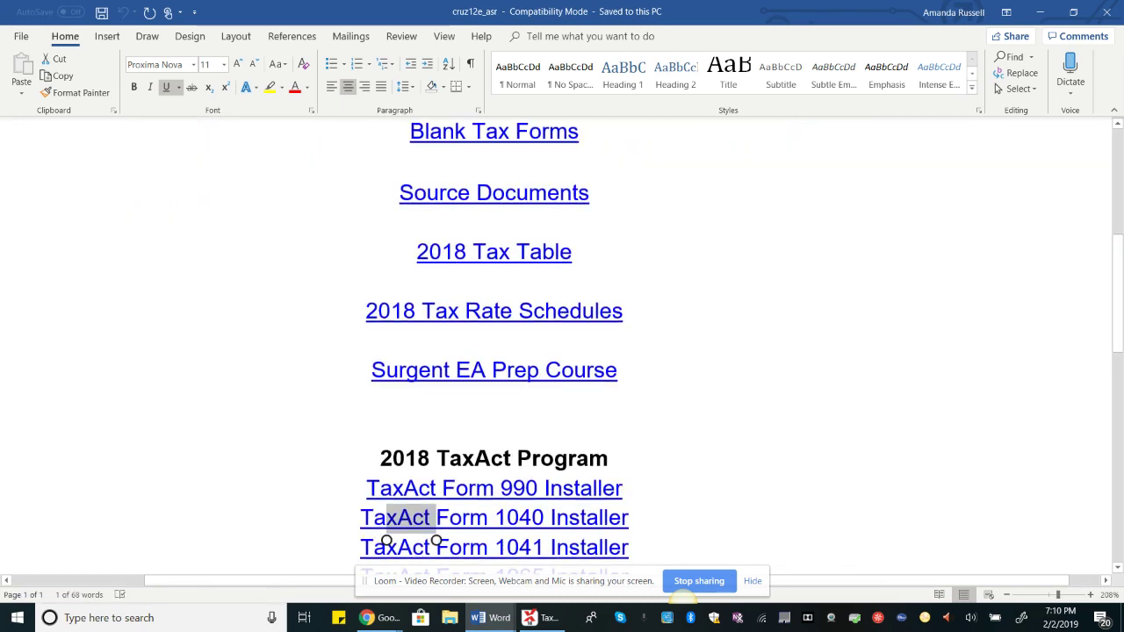
scroll(493, 351, "down", 3)
left_click(628, 340)
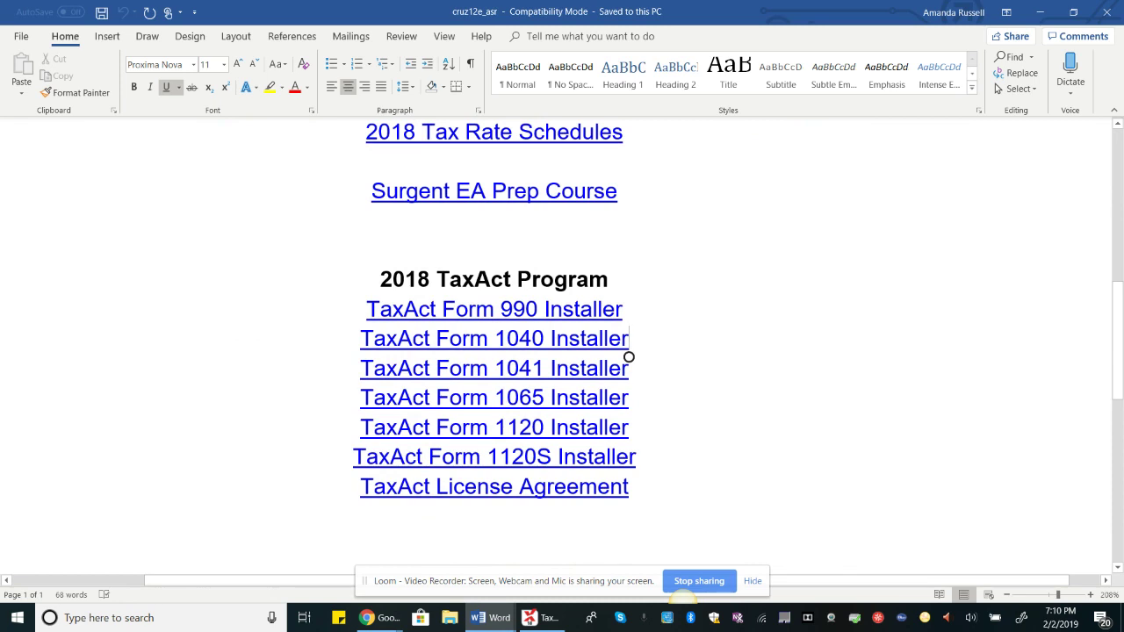
Step: Switch back to Chrome, keep the flagged ta18pcdw_eval.exe download and run the installer
left_click(379, 617)
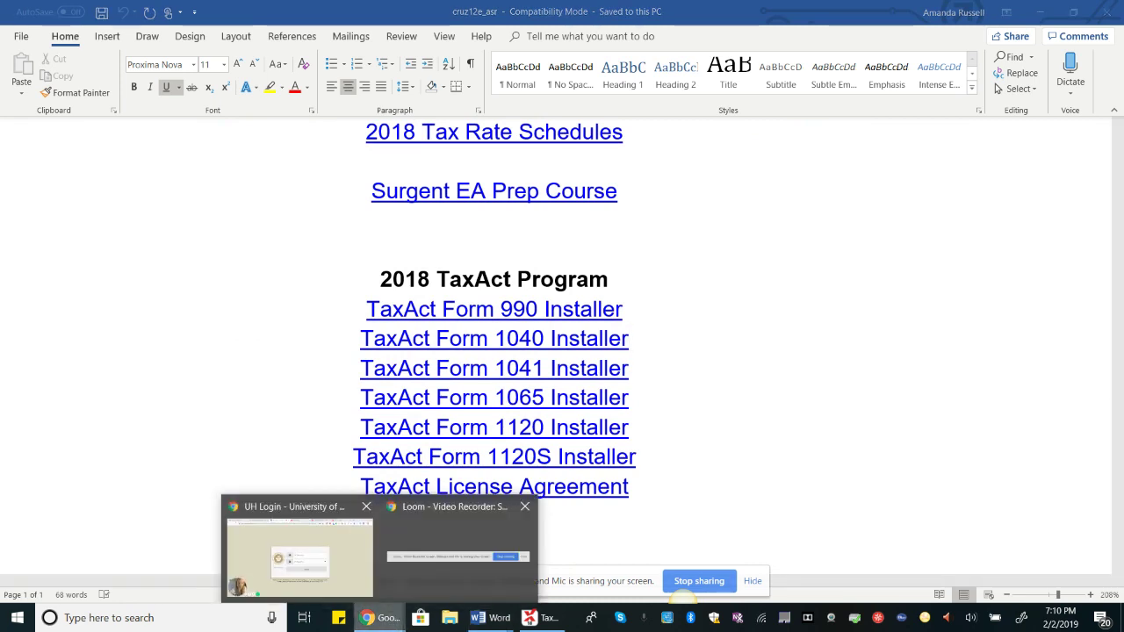
left_click(296, 557)
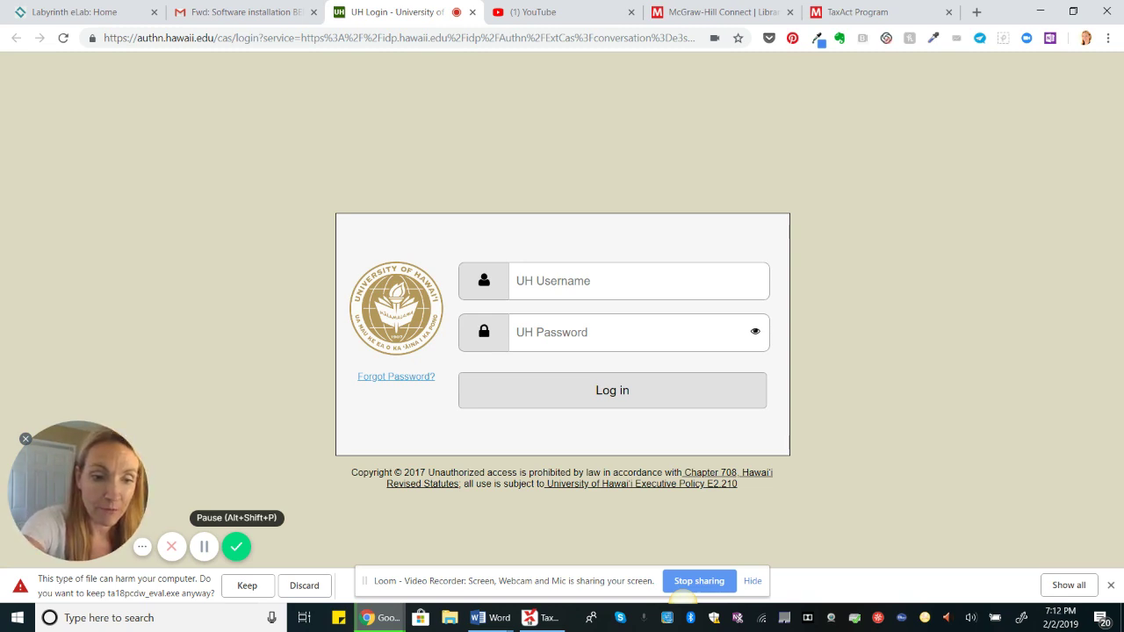
left_click(247, 586)
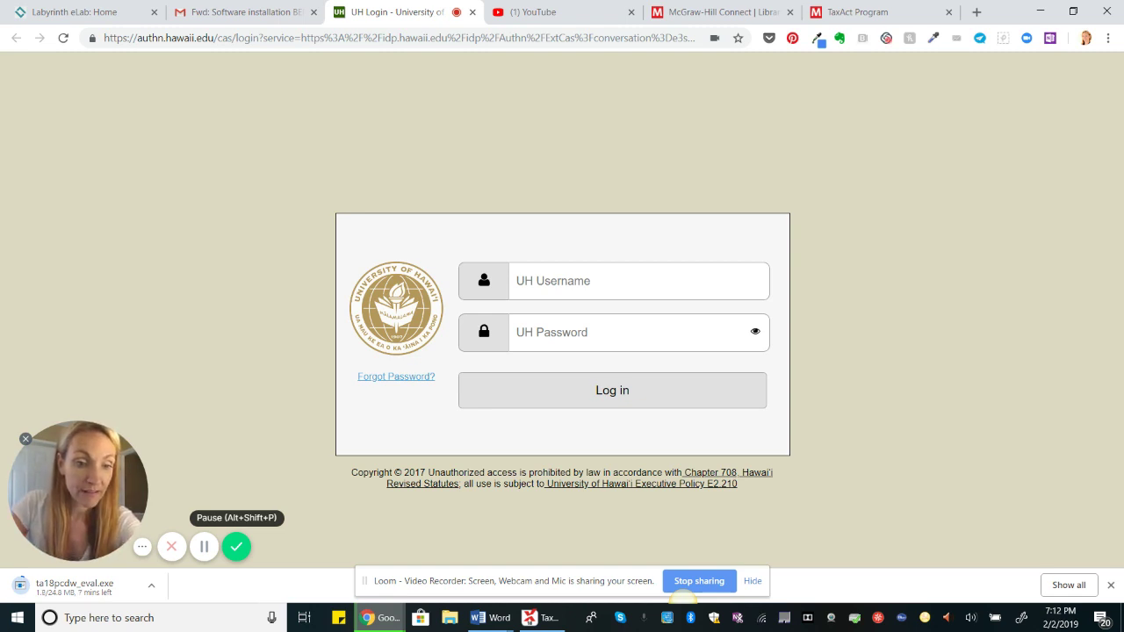
left_click(204, 546)
left_click(204, 546)
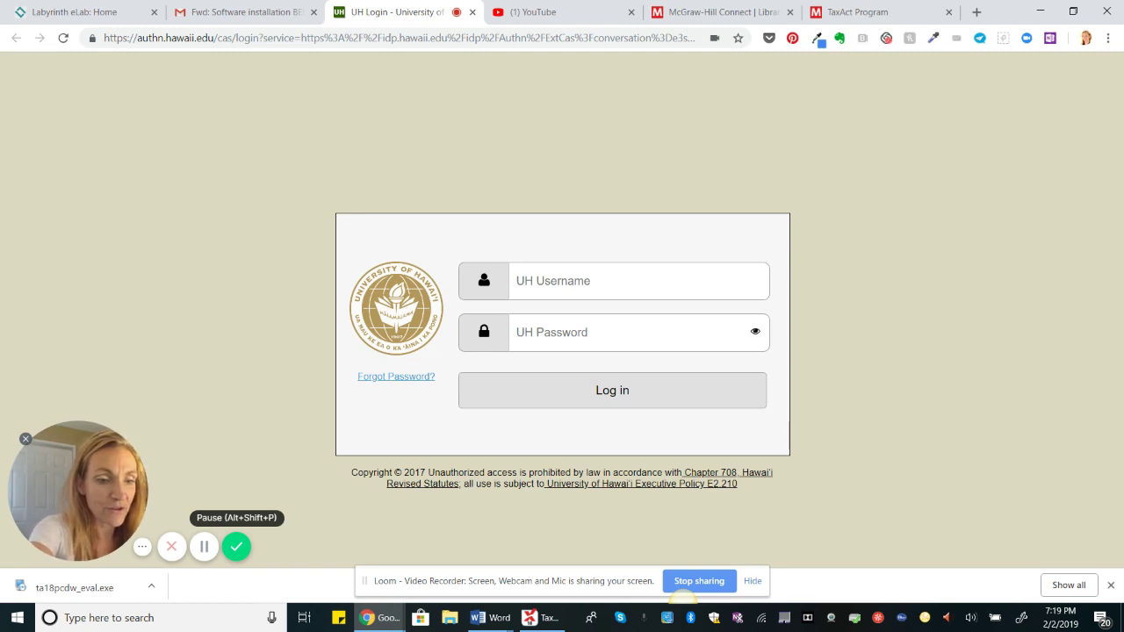
left_click(74, 587)
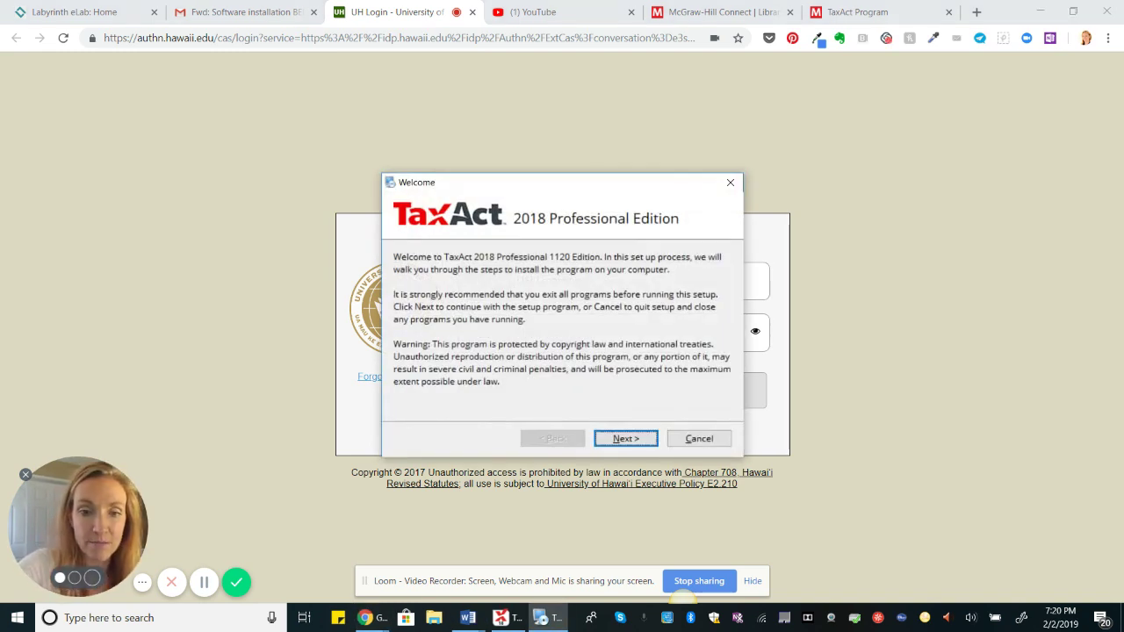
Step: Accept the license agreement and start installing TaxAct 2018 Professional 1120 Edition in the default folder with a desktop shortcut
key("Return")
left_click(399, 409)
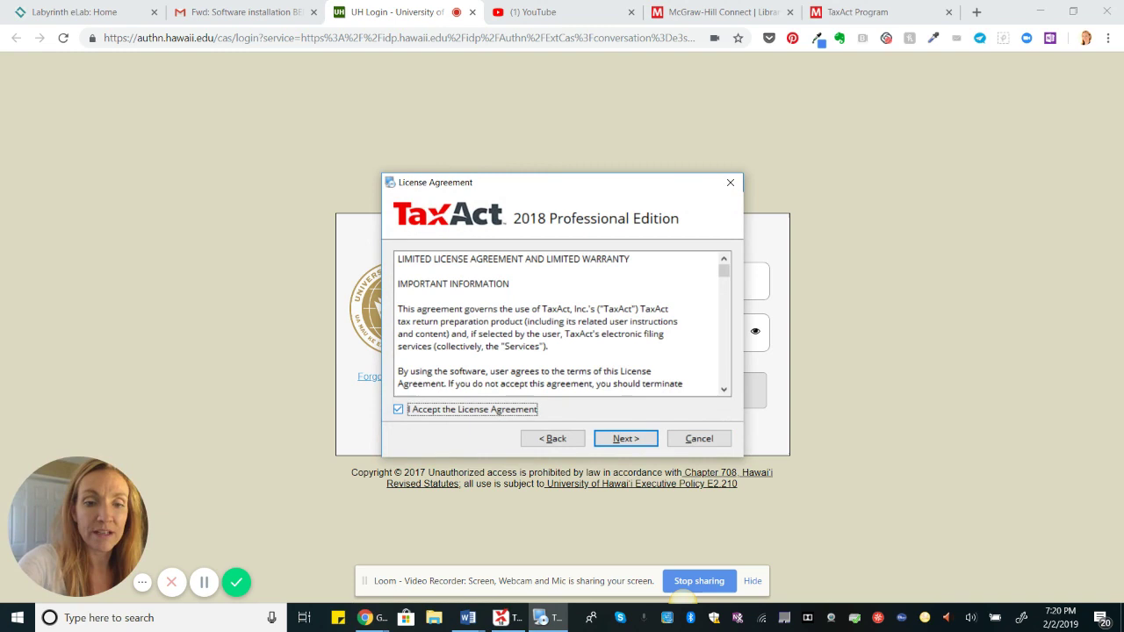
mouse_move(724, 271)
left_mouse_down()
mouse_move(725, 374)
mouse_move(725, 271)
left_mouse_up()
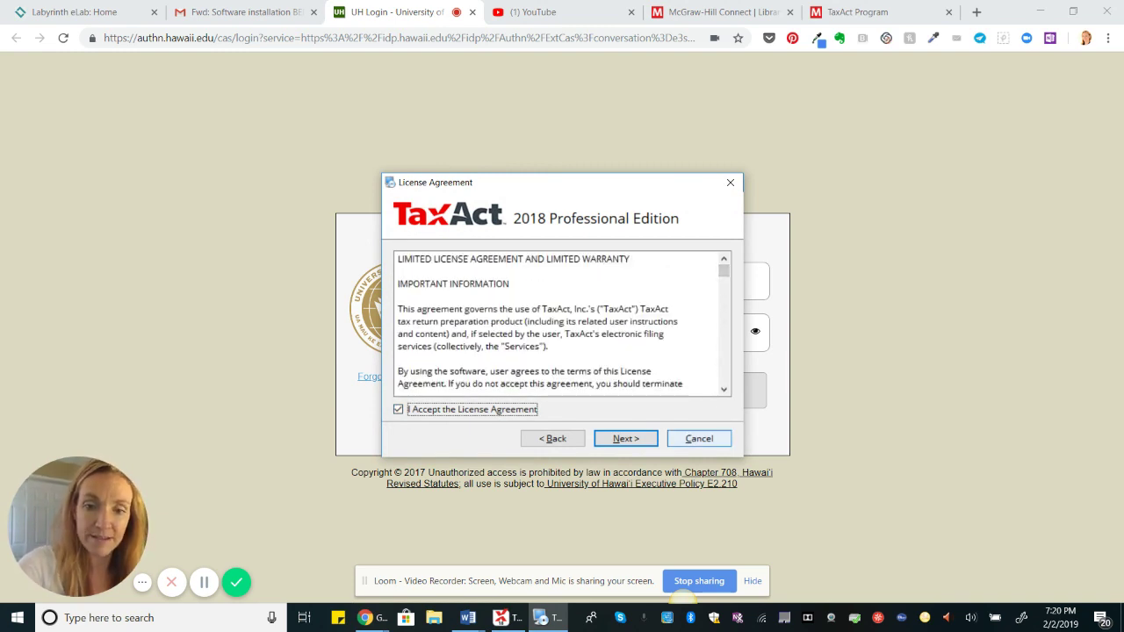
key("Return")
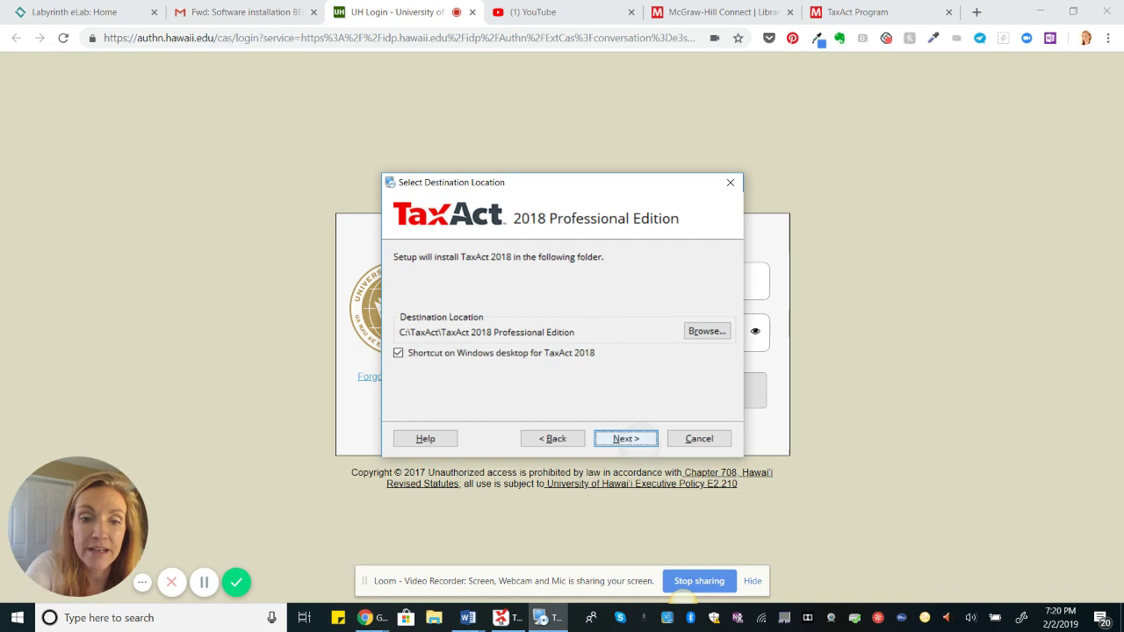
key("Return")
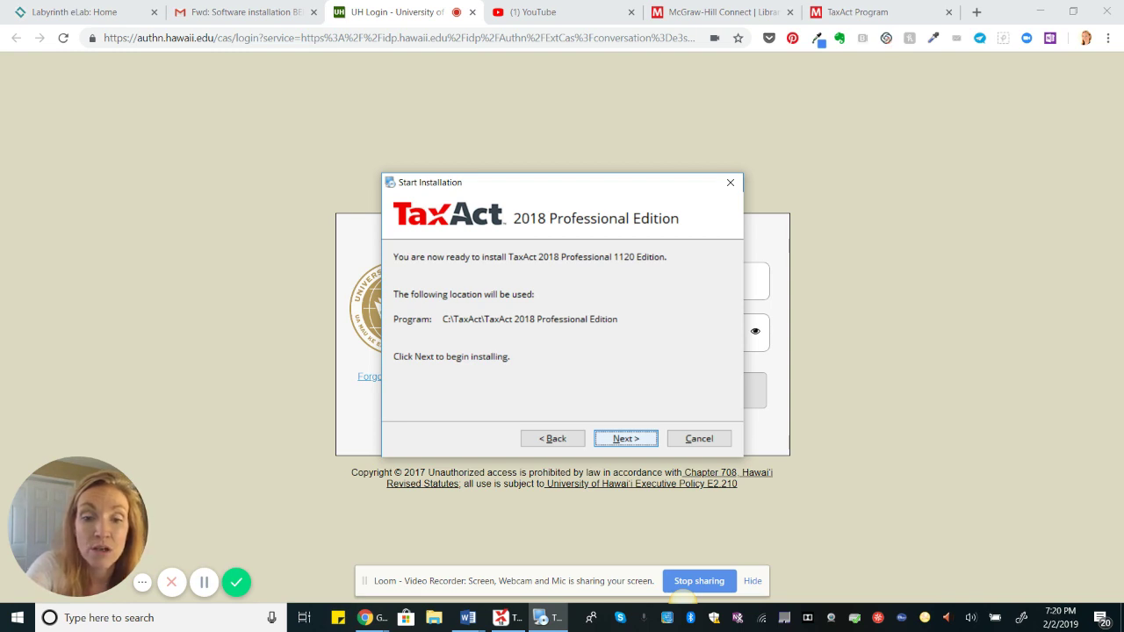
key("Return")
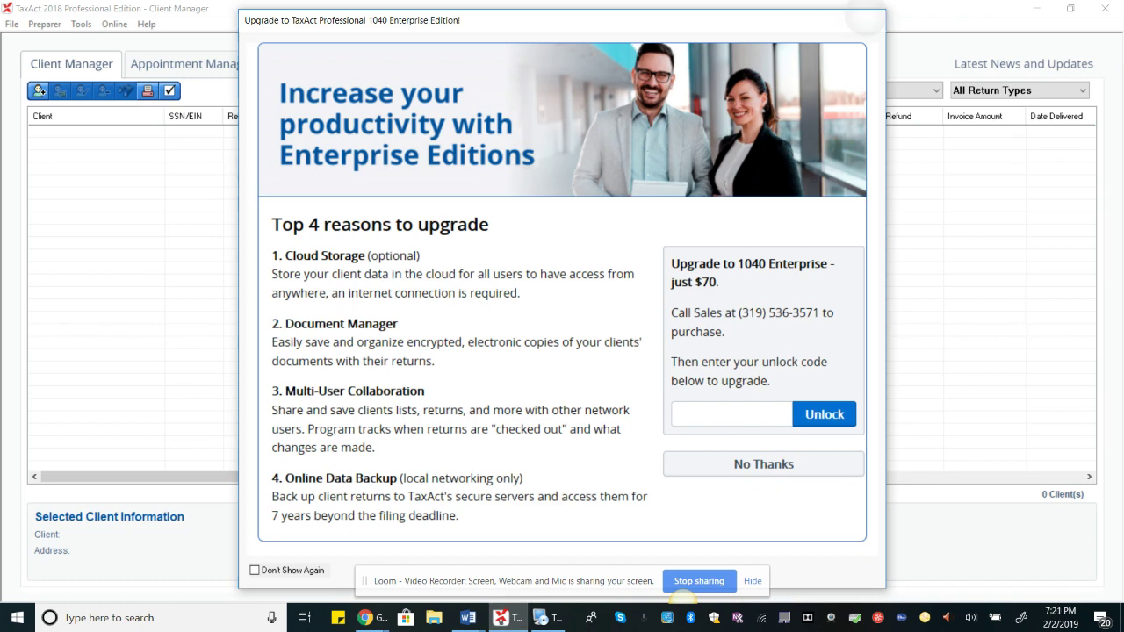
Step: Dismiss the upgrade offer, Tip of the Day and available updates in the running TaxAct program and exit it
left_click(867, 20)
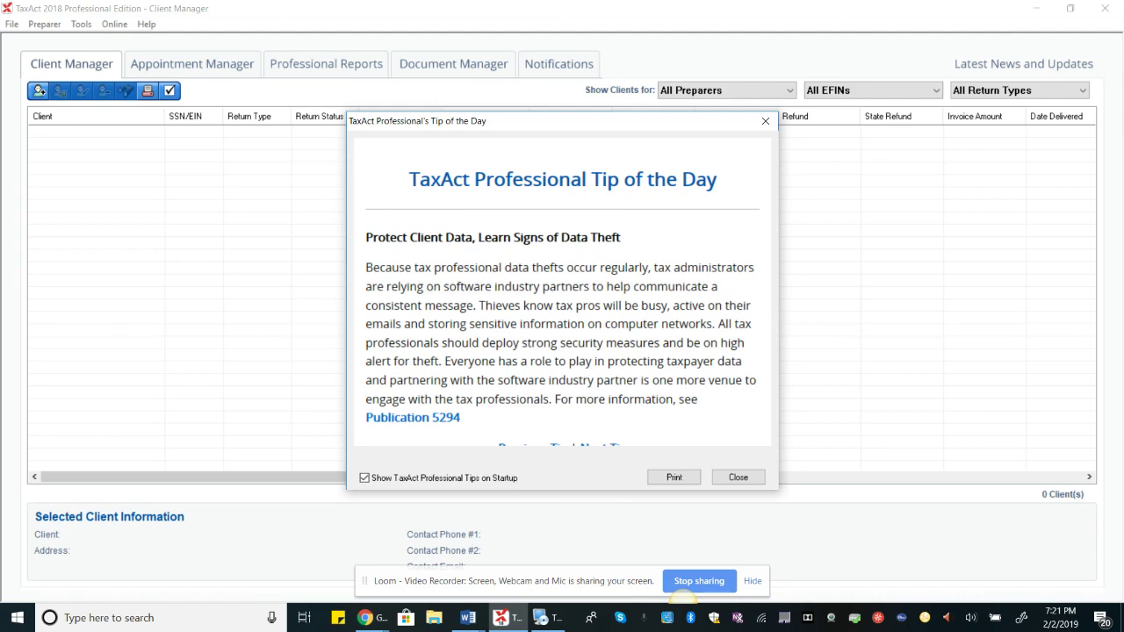
left_click(766, 121)
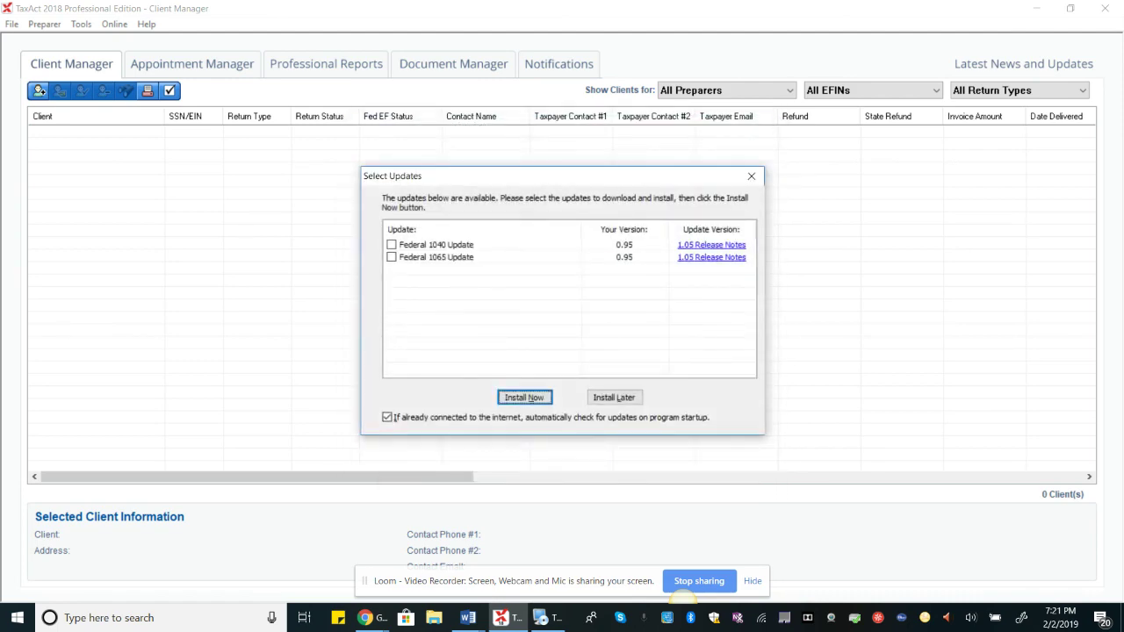
key("Escape")
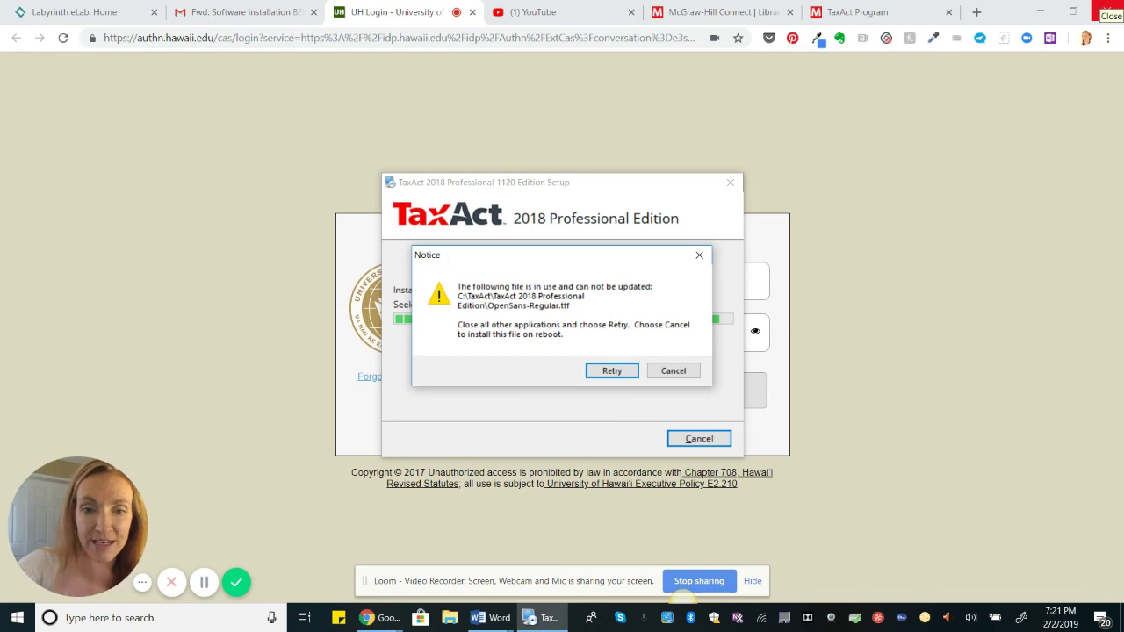
Step: Retry the blocked file update and finish the setup with the automatic update check on startup enabled
key("Return")
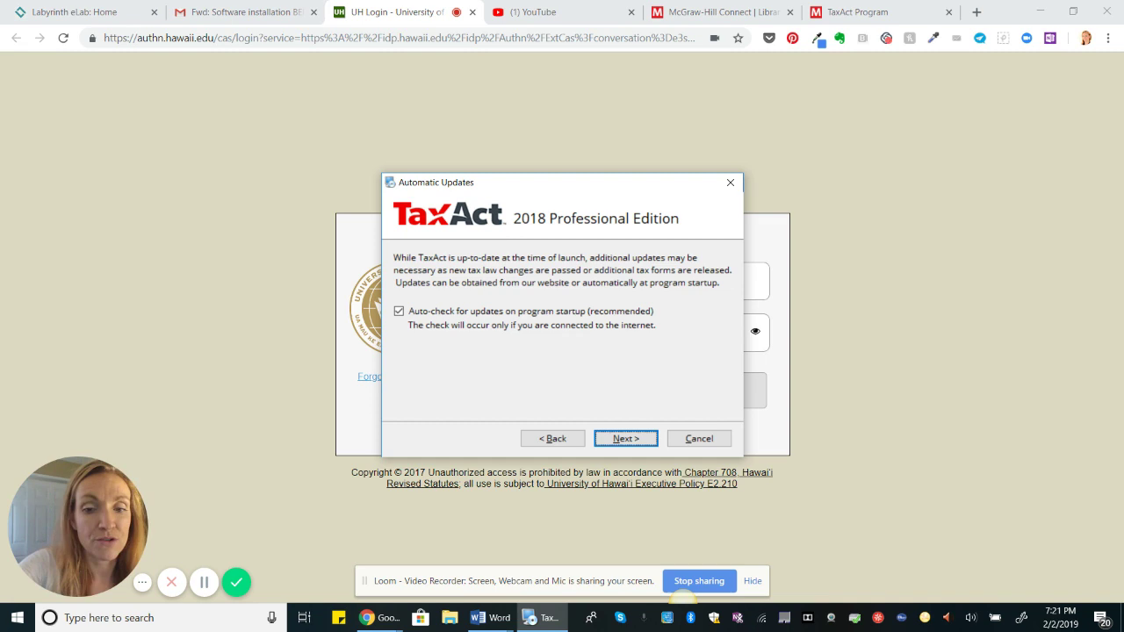
key("Return")
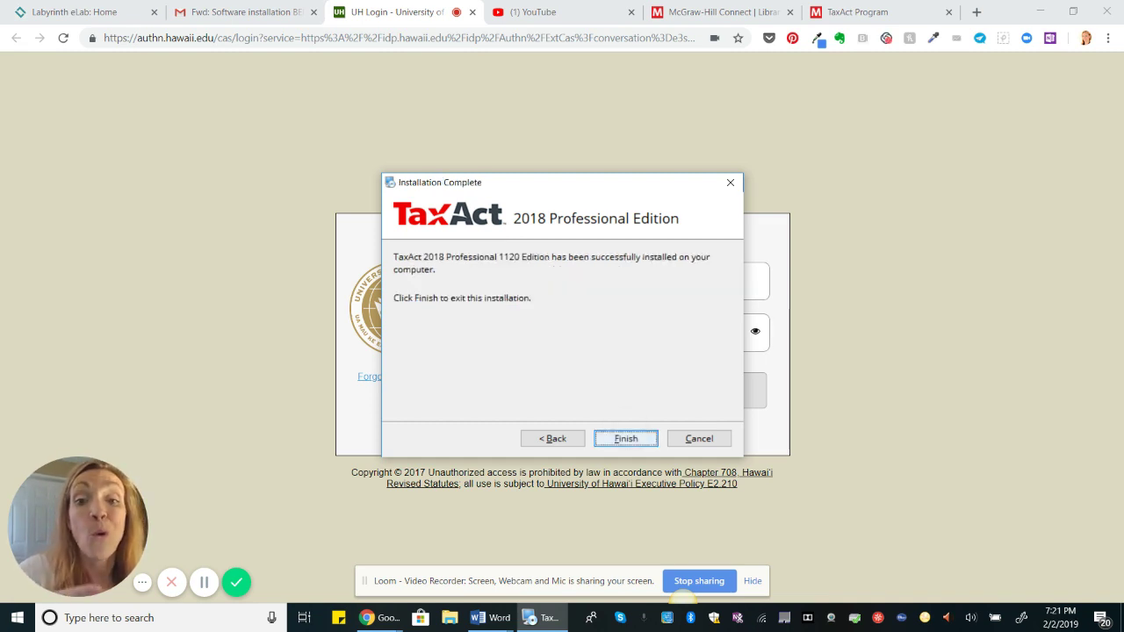
key("Return")
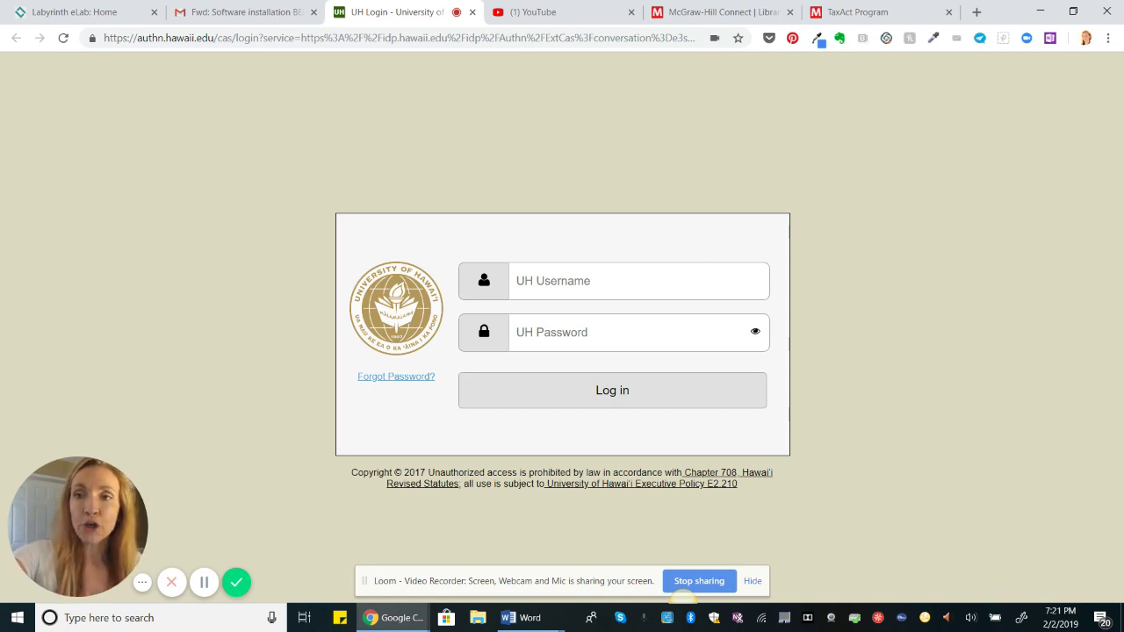
Step: Minimize the browser and launch TaxAct 2018 Professional Edition from its desktop shortcut
left_click(1039, 11)
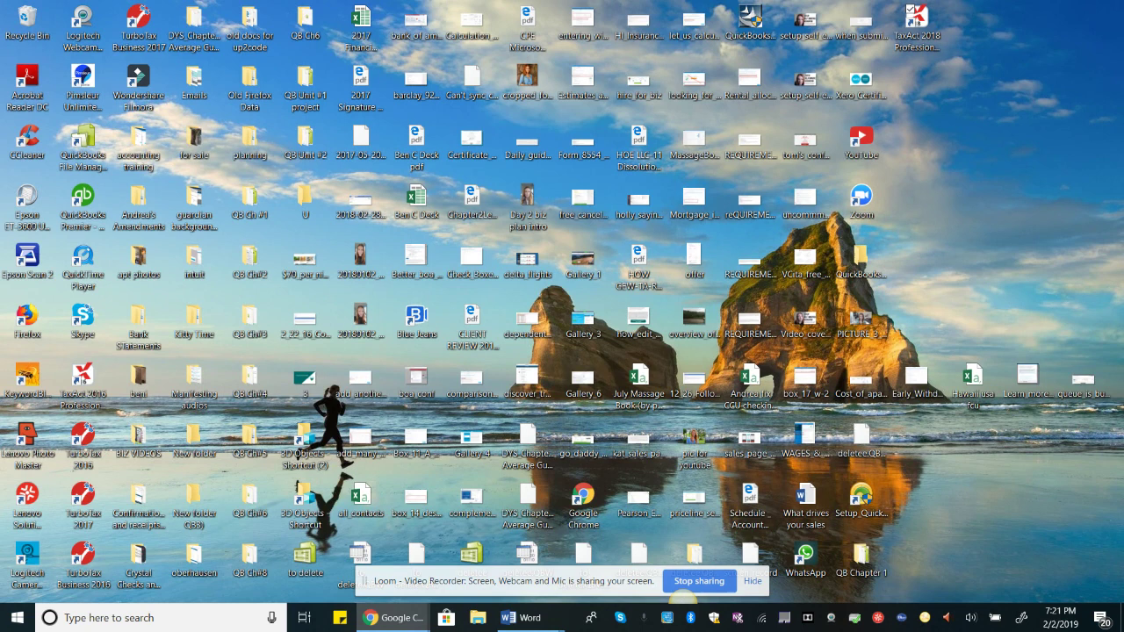
left_click(916, 36)
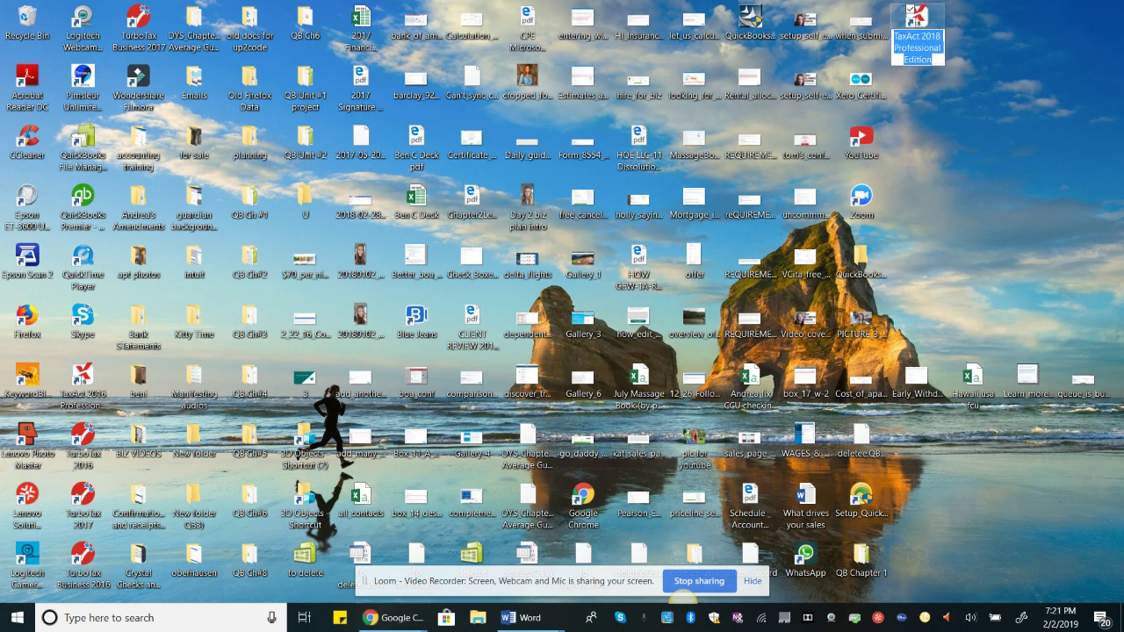
left_click(1005, 119)
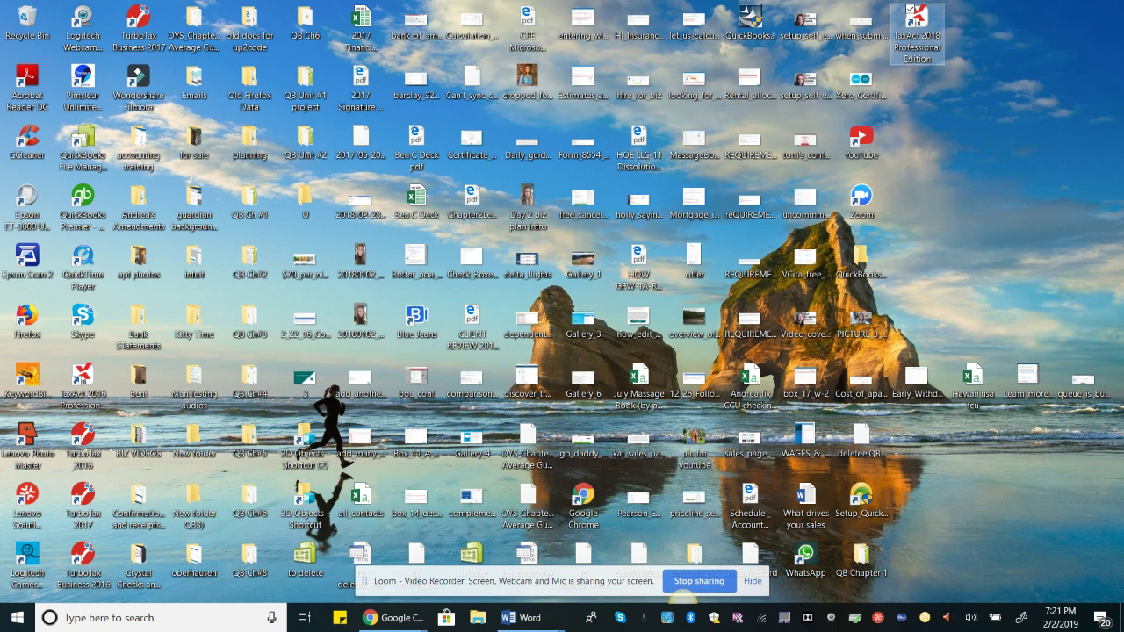
left_click(917, 48)
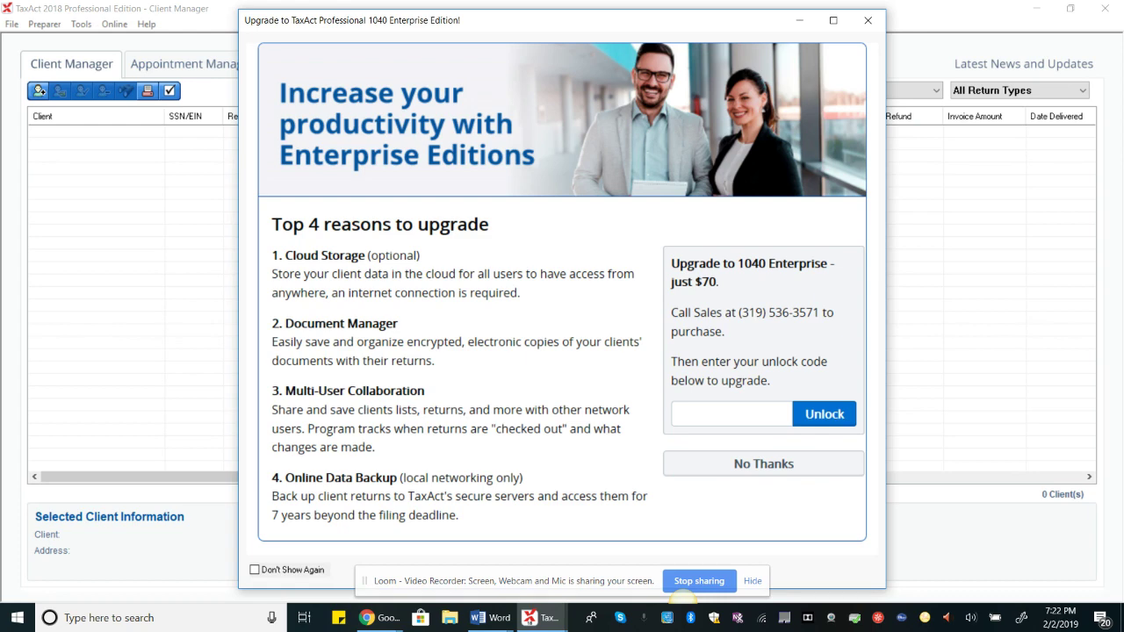
Step: Set the 1040 Enterprise upgrade offer not to show again and decline it
left_click(490, 617)
left_click(573, 552)
left_click(255, 570)
left_click(763, 463)
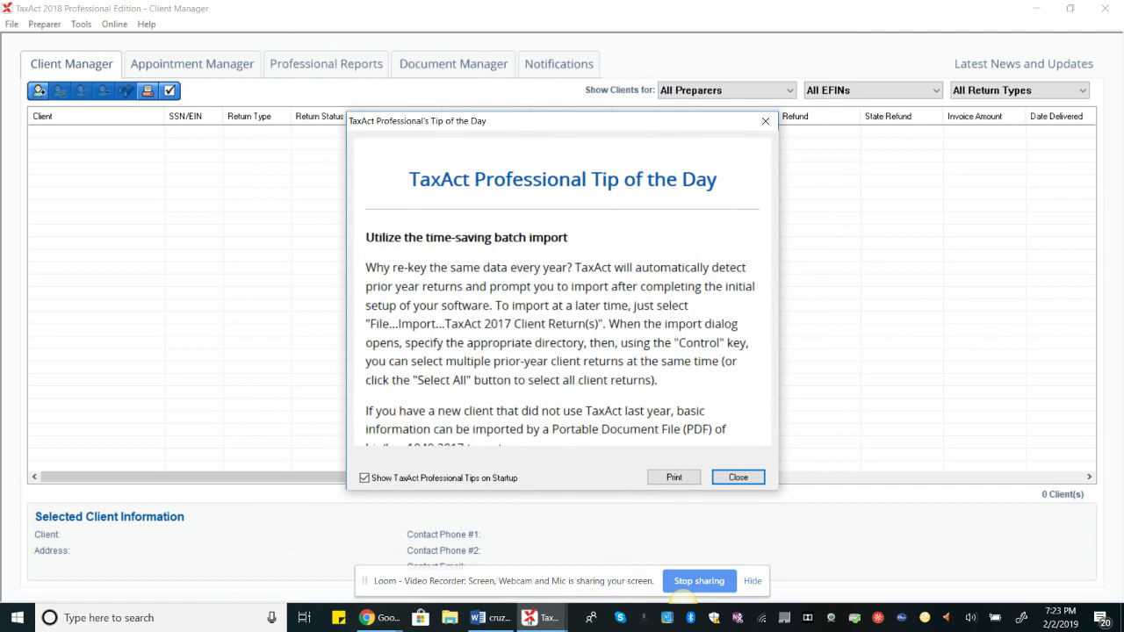
Step: Read through the batch import Tip of the Day, close it and dismiss the available updates without installing any
scroll(562, 292, "down", 2)
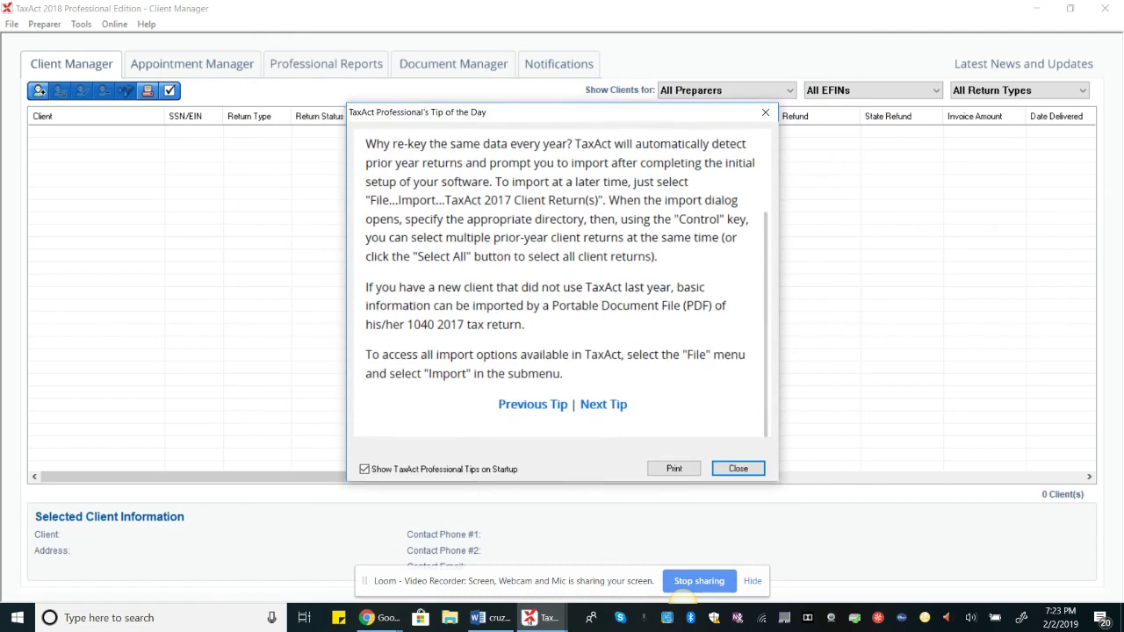
scroll(562, 292, "up", 2)
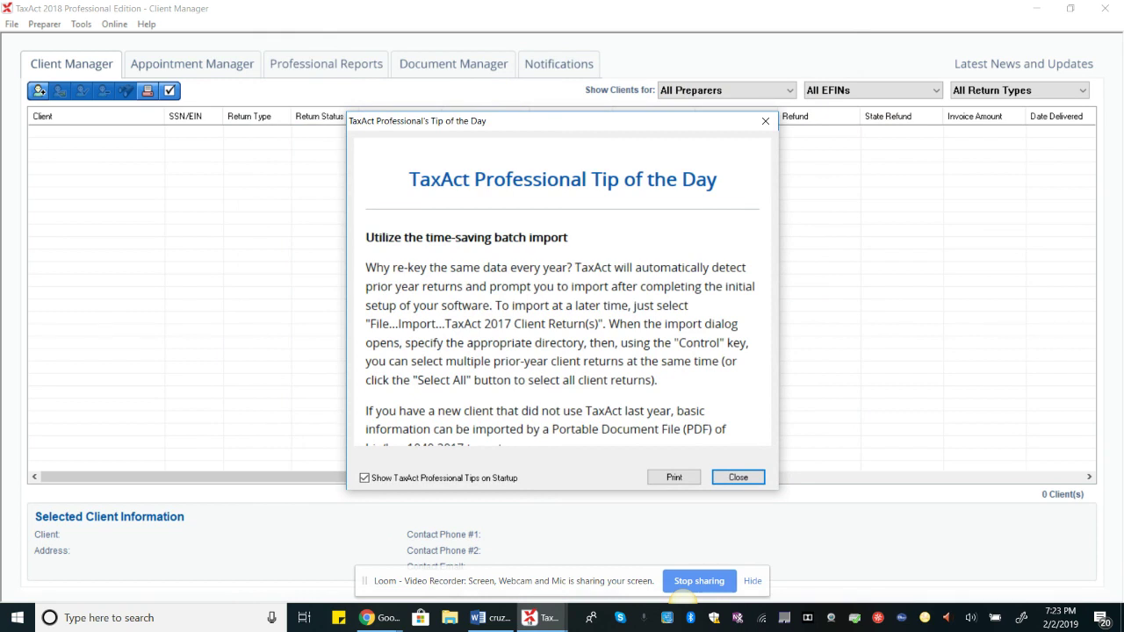
key("Return")
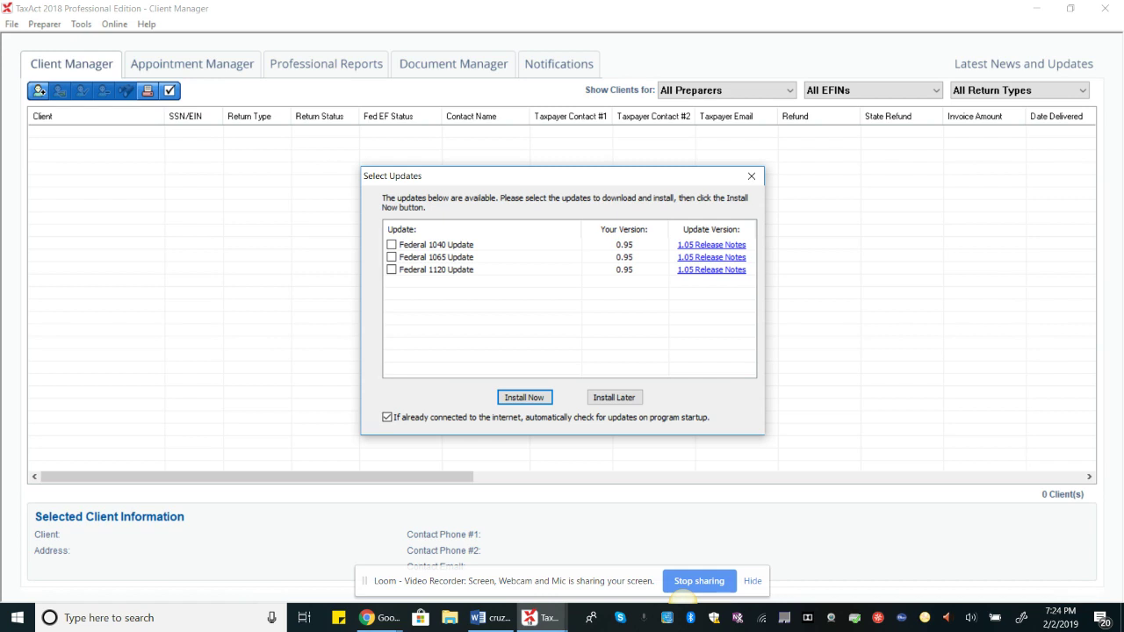
left_click(751, 176)
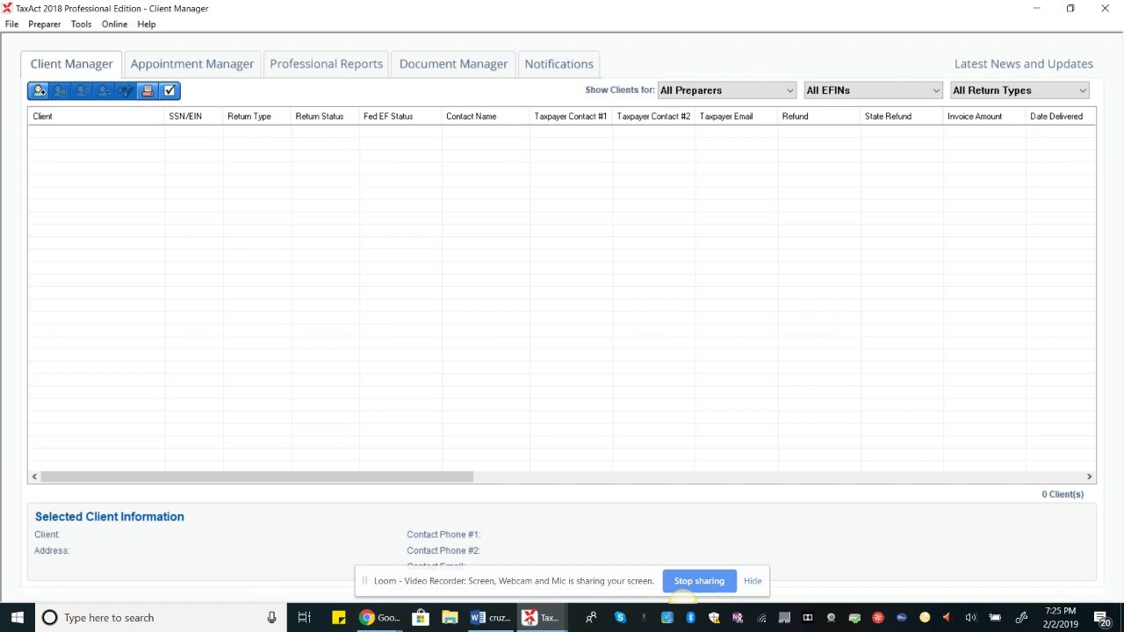
Step: Review the preparer and return type filter choices in the Client Manager and open the Appointment Manager
left_click(789, 91)
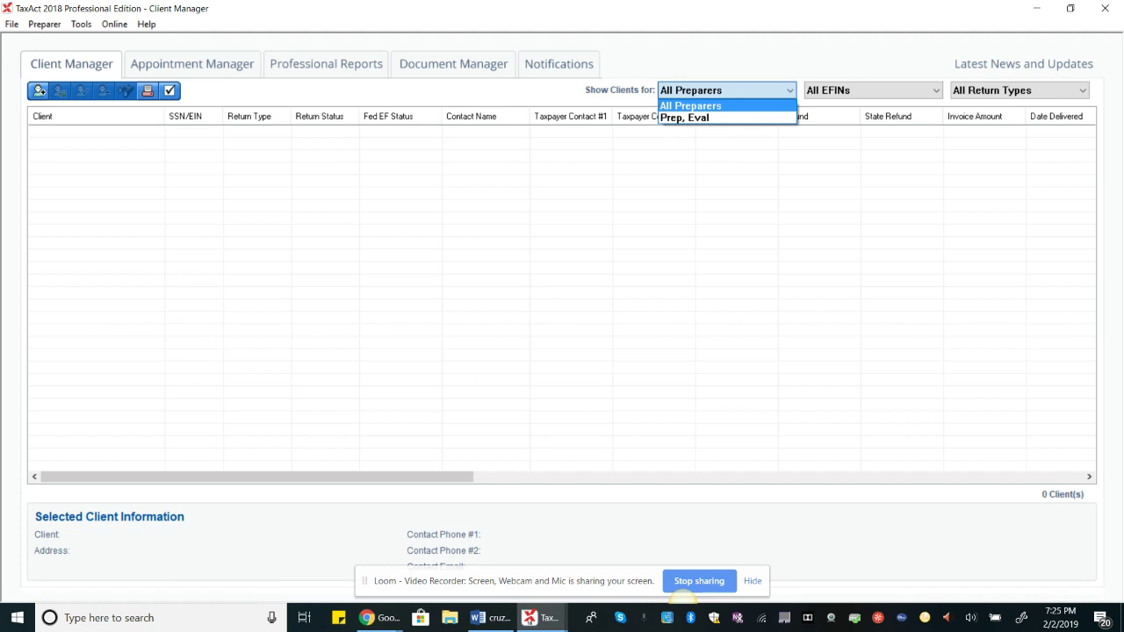
key("Tab")
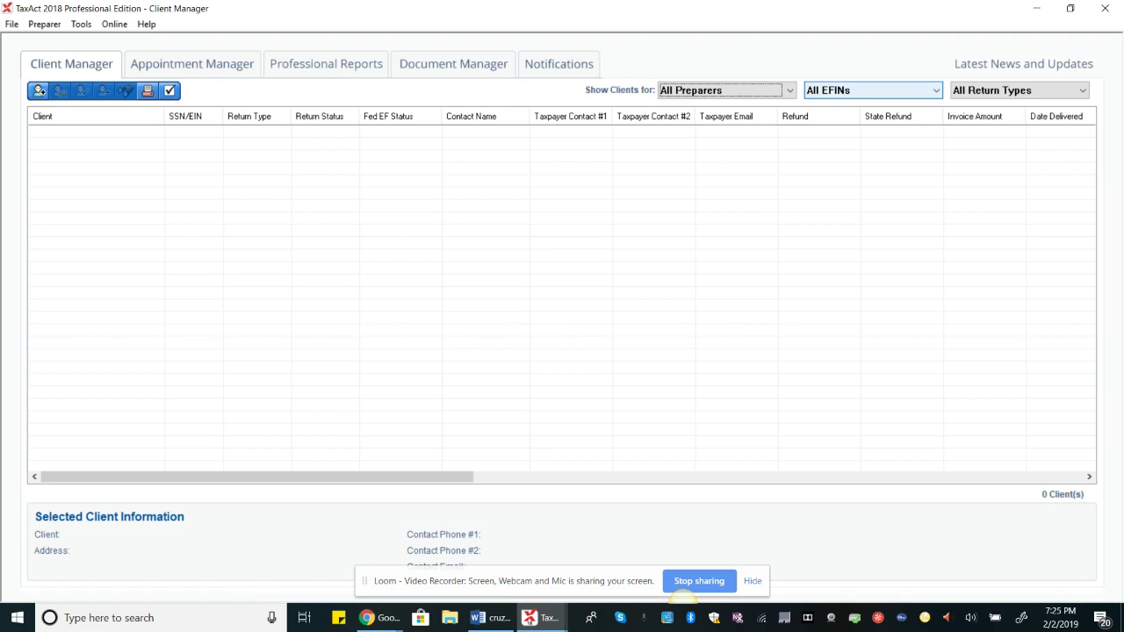
left_click(1082, 90)
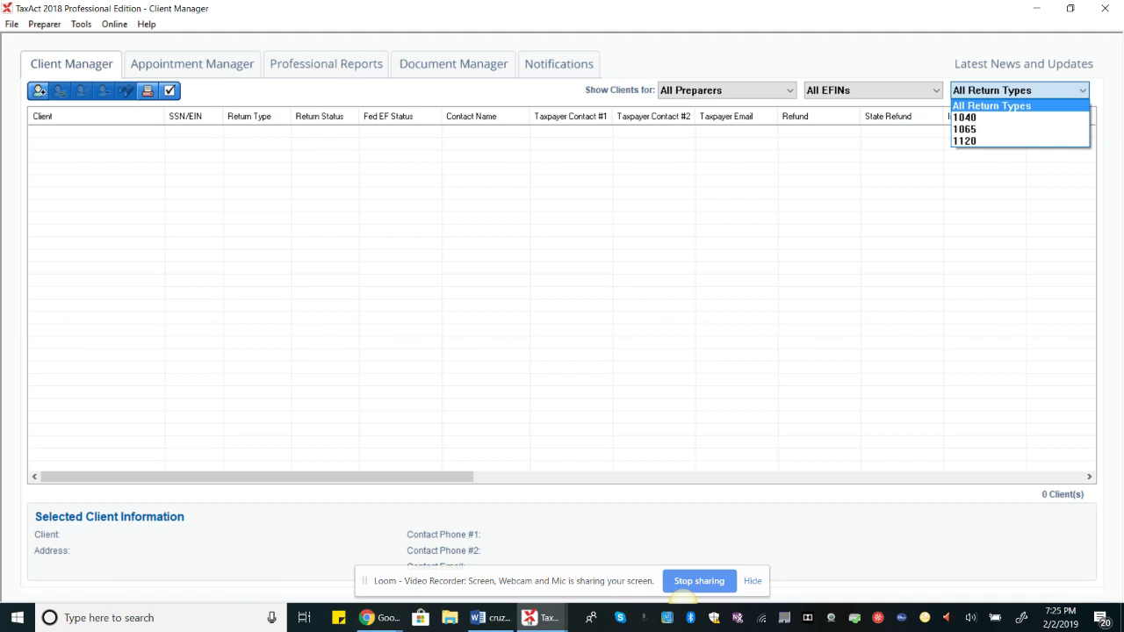
left_click(543, 333)
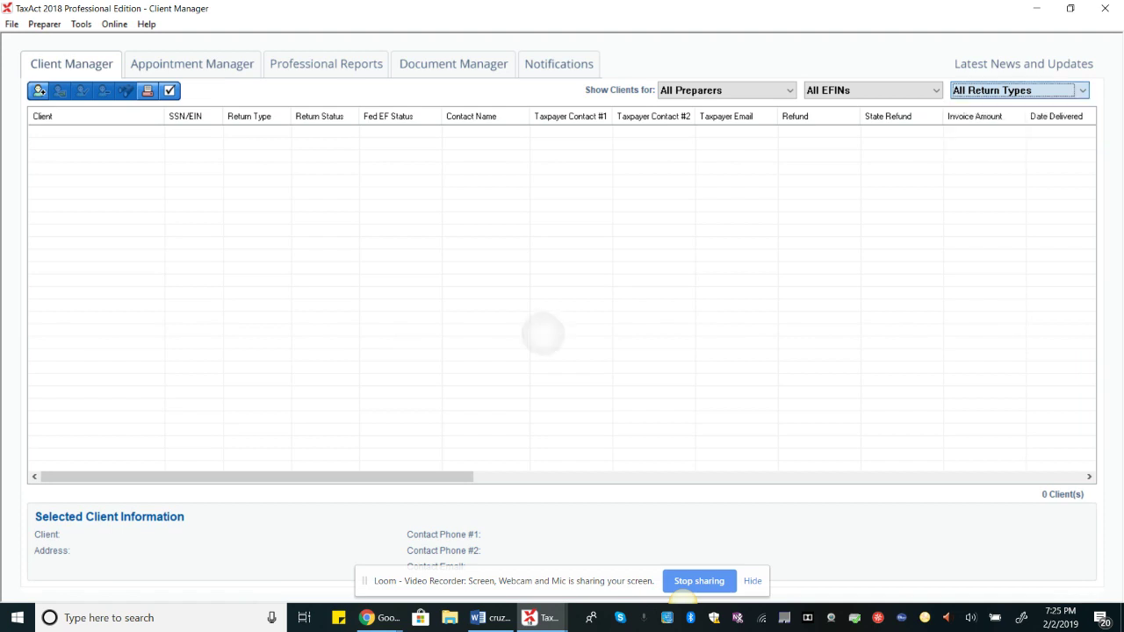
left_click(193, 64)
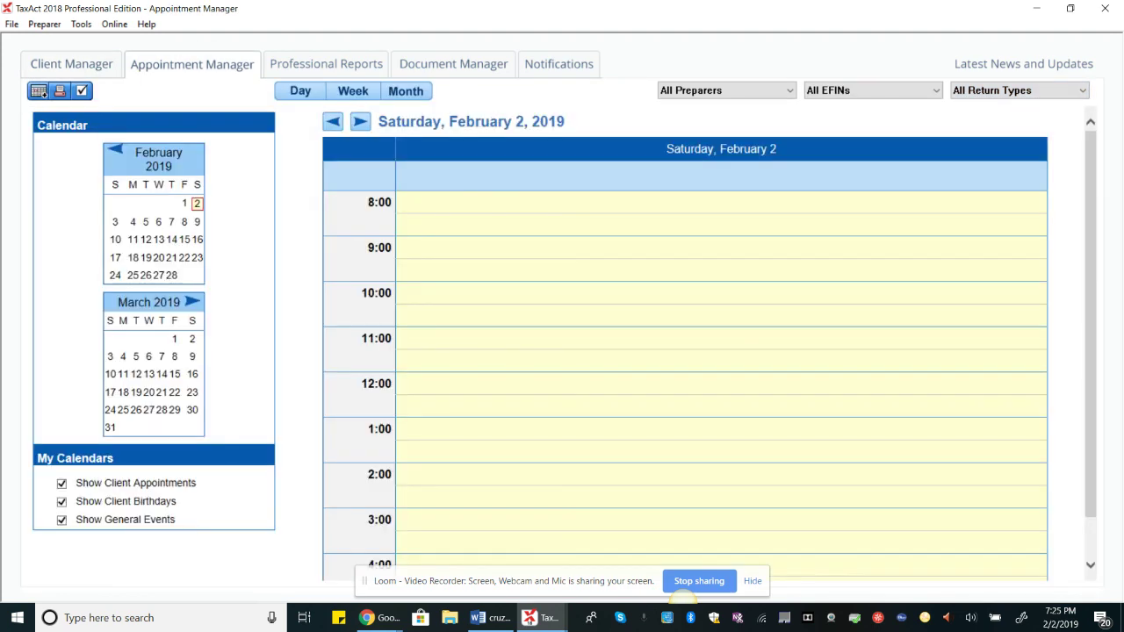
Step: Look over the Professional Reports, Document Manager and Notifications areas, and return to the Client Manager
left_click(326, 64)
key("ctrl+shift+Tab")
key("ctrl+Tab")
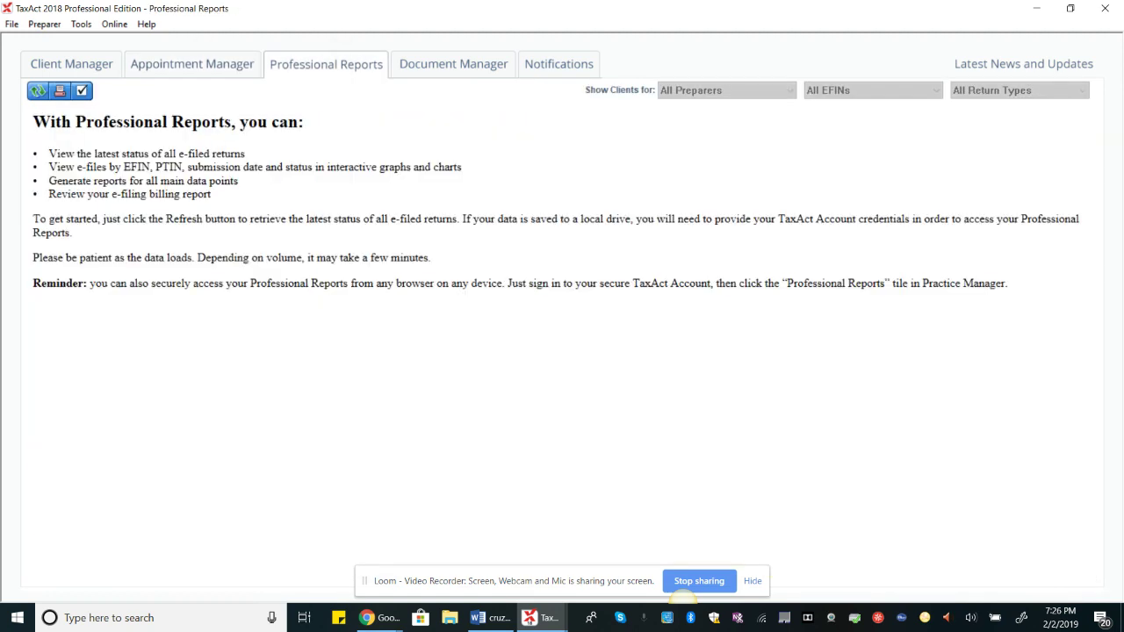
key("ctrl+Tab")
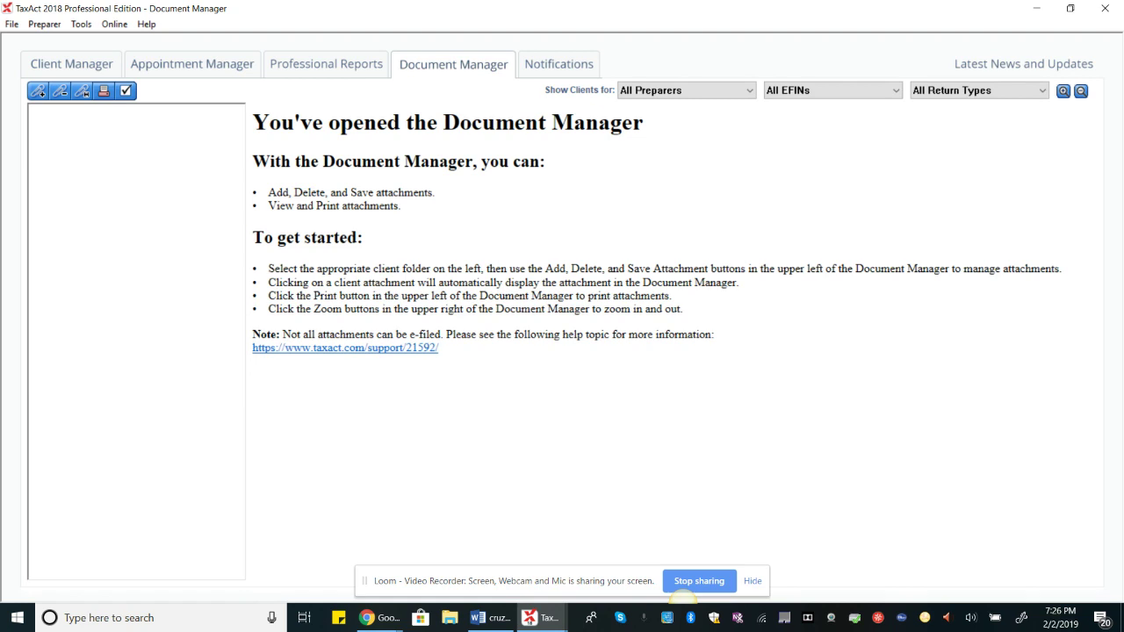
key("ctrl+Tab")
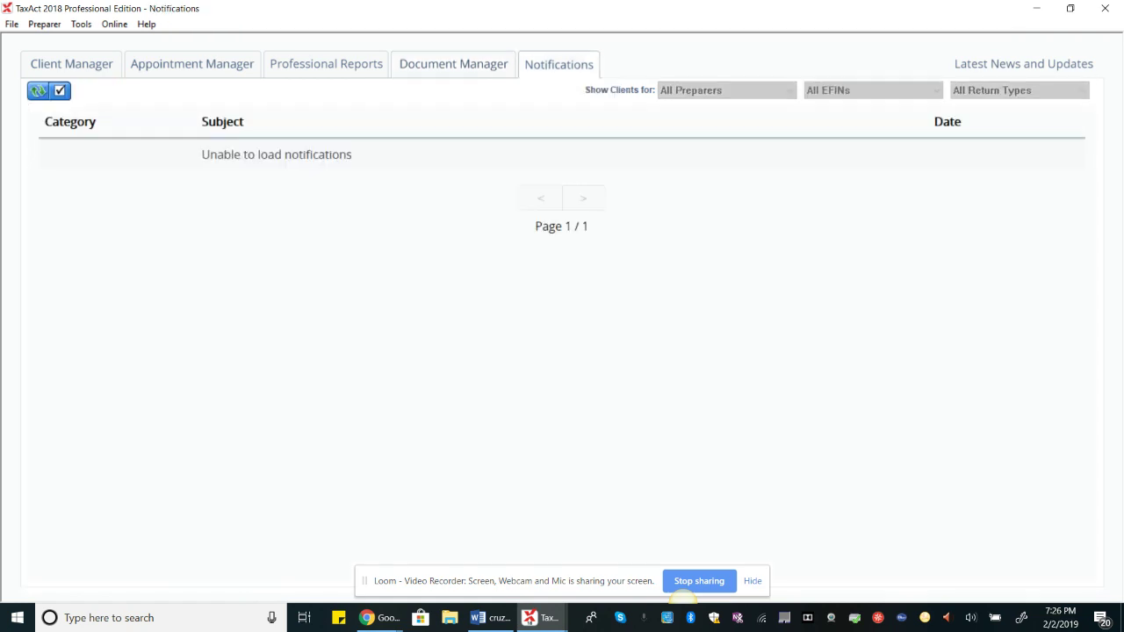
key("ctrl+Tab")
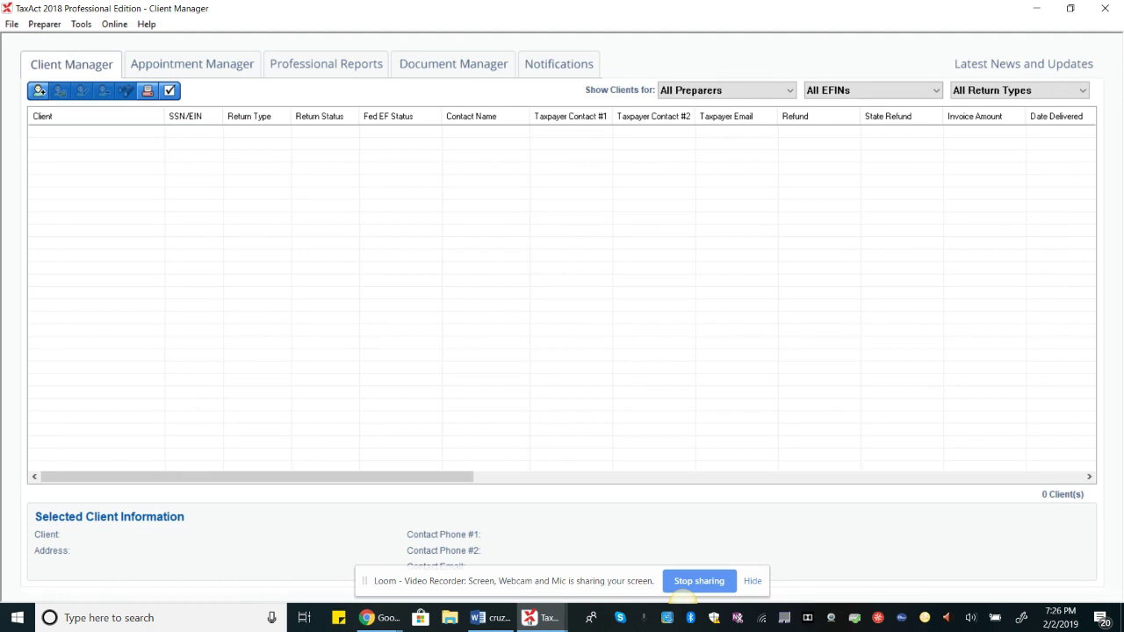
Step: Start adding a new 2018 1040 client and look through the blank client form down to its Appointments section
key("alt+f")
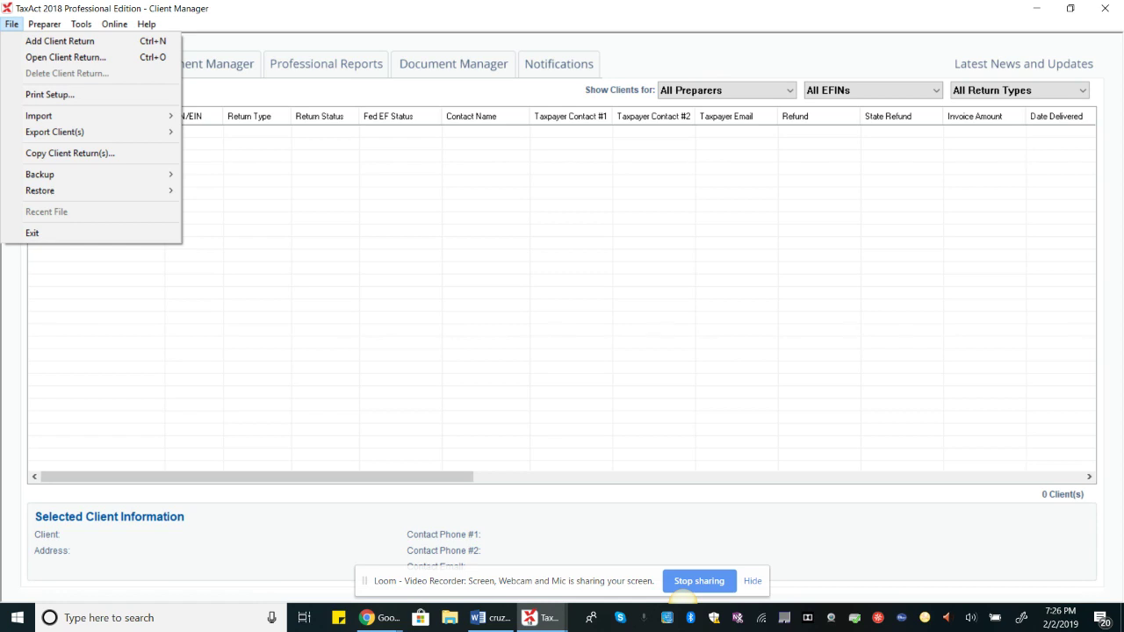
left_click(59, 41)
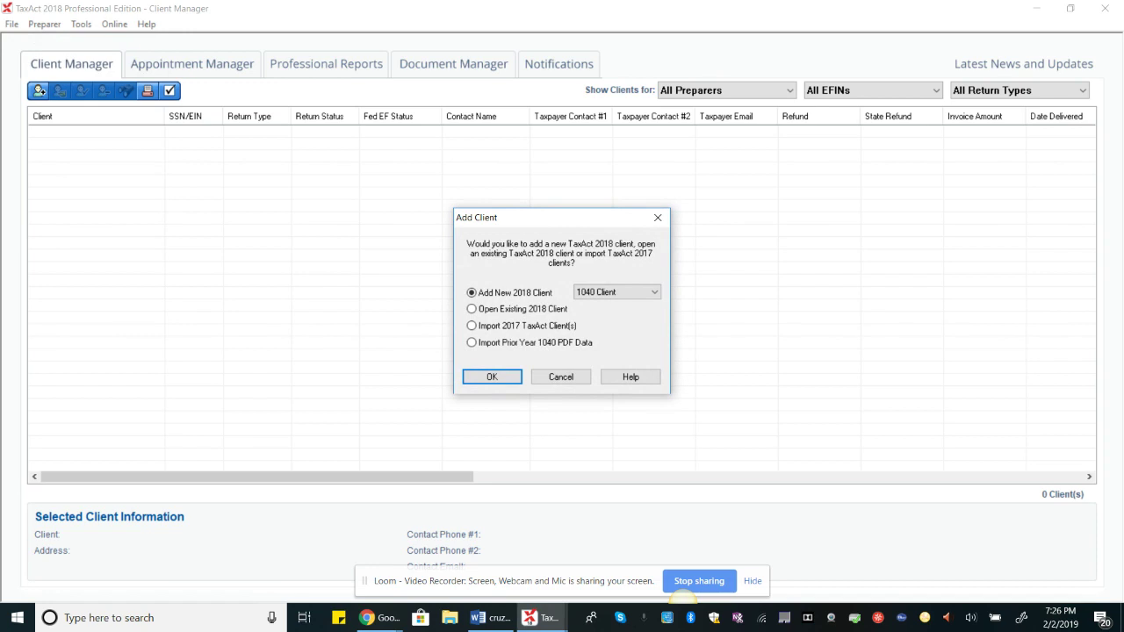
left_click(654, 292)
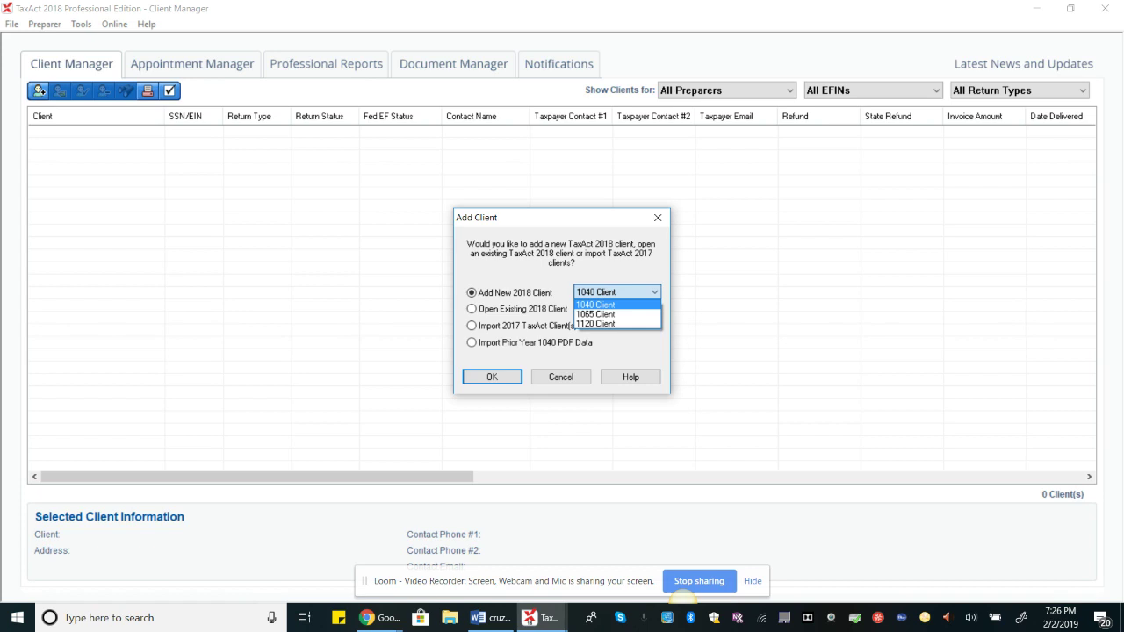
key("Return")
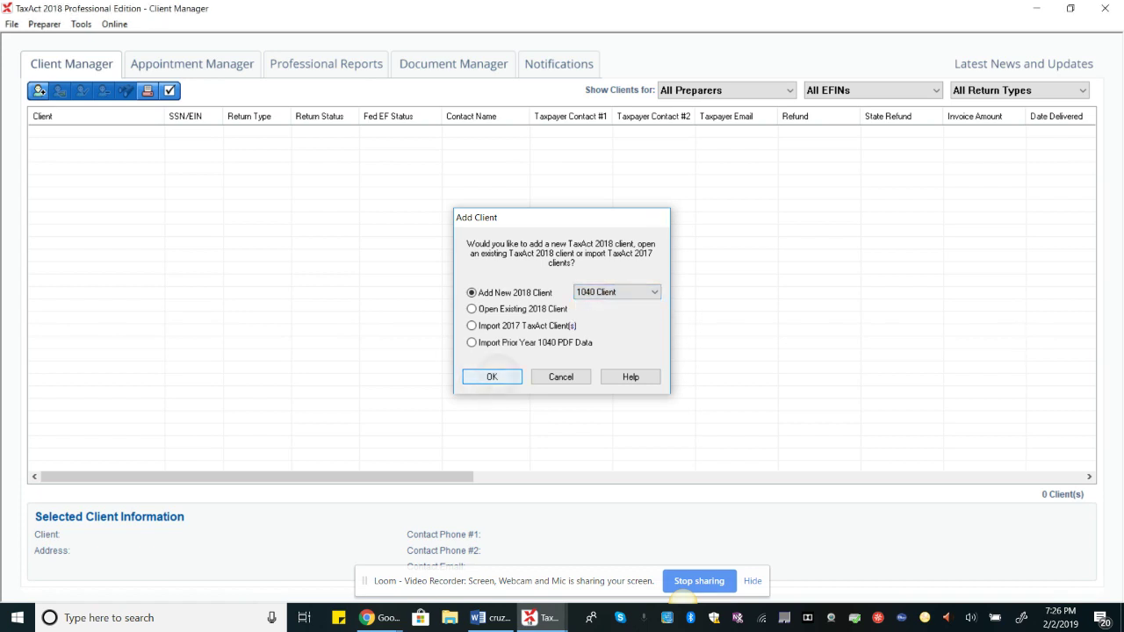
key("Return")
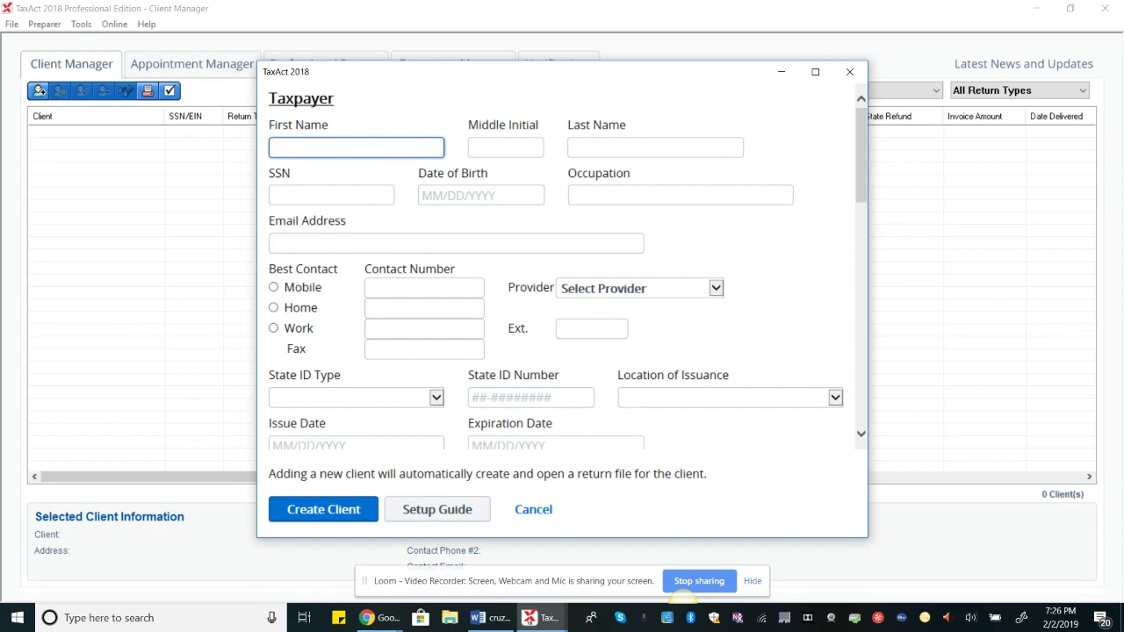
scroll(562, 263, "down", 15)
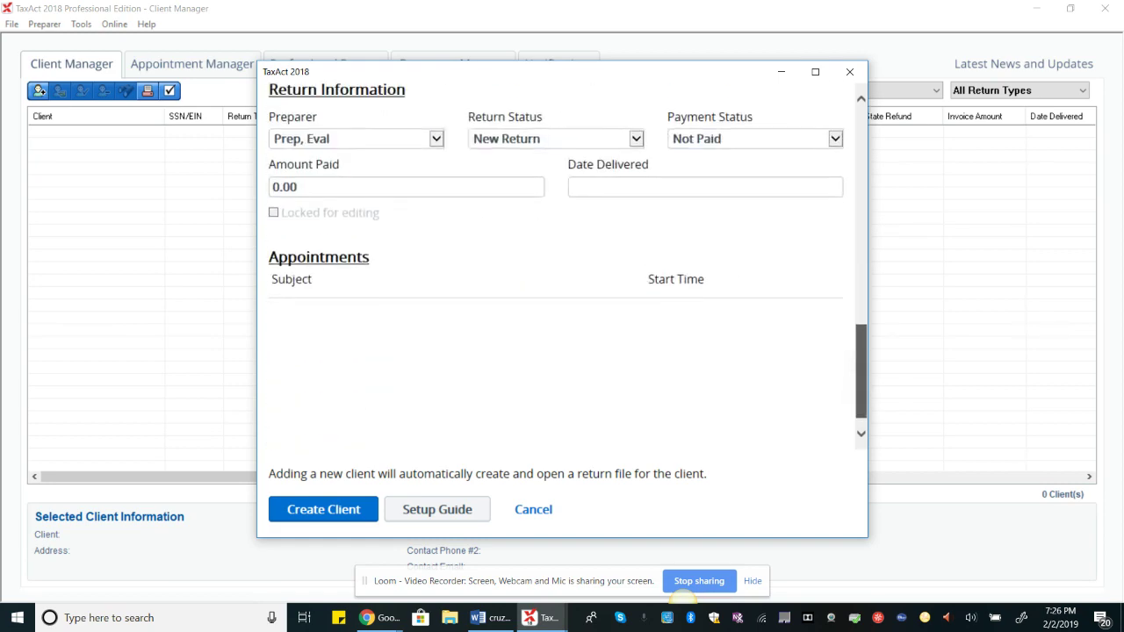
scroll(562, 263, "up", 15)
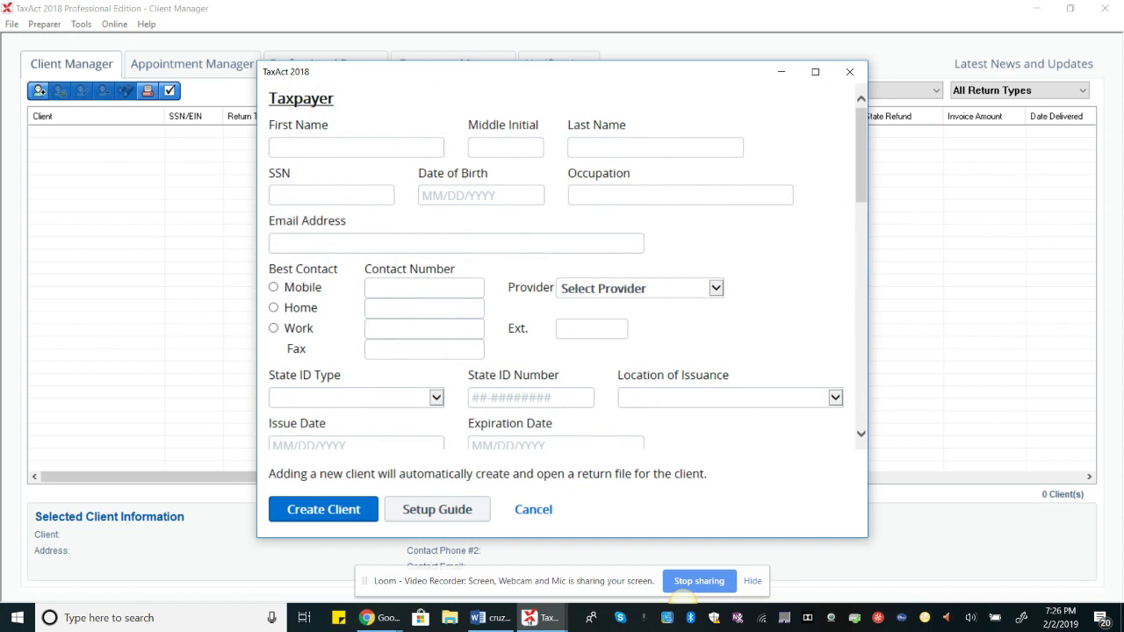
left_click(530, 620)
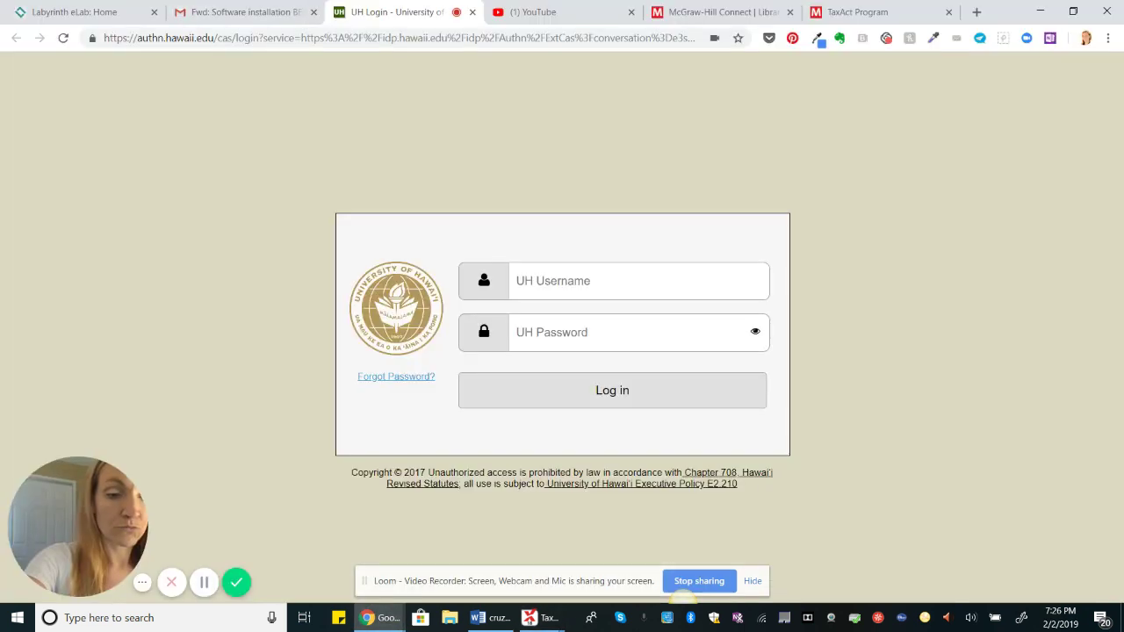
key("alt+Tab")
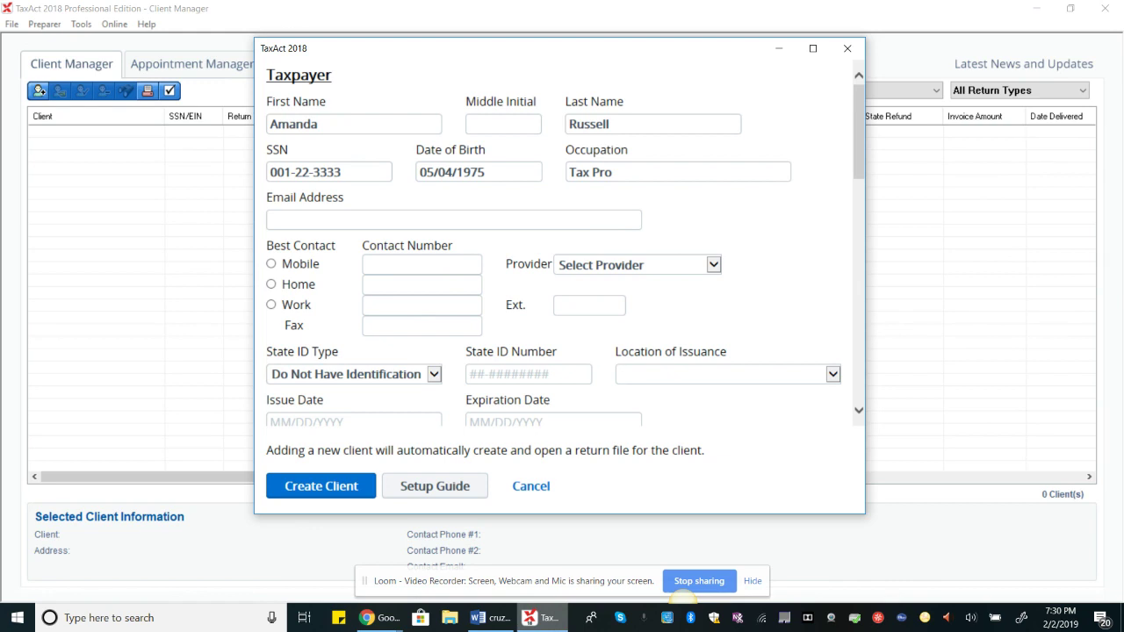
Step: Review the taxpayer details, contact fields, state ID type and filing status in the new client form
scroll(848, 149, "down", 2)
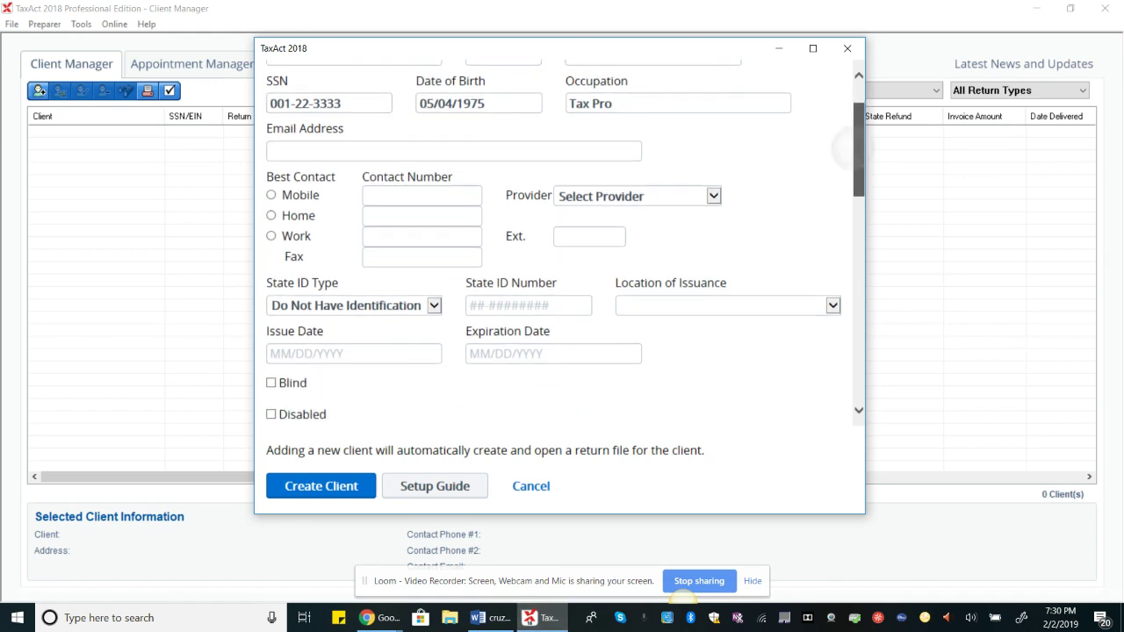
scroll(847, 149, "down", 2)
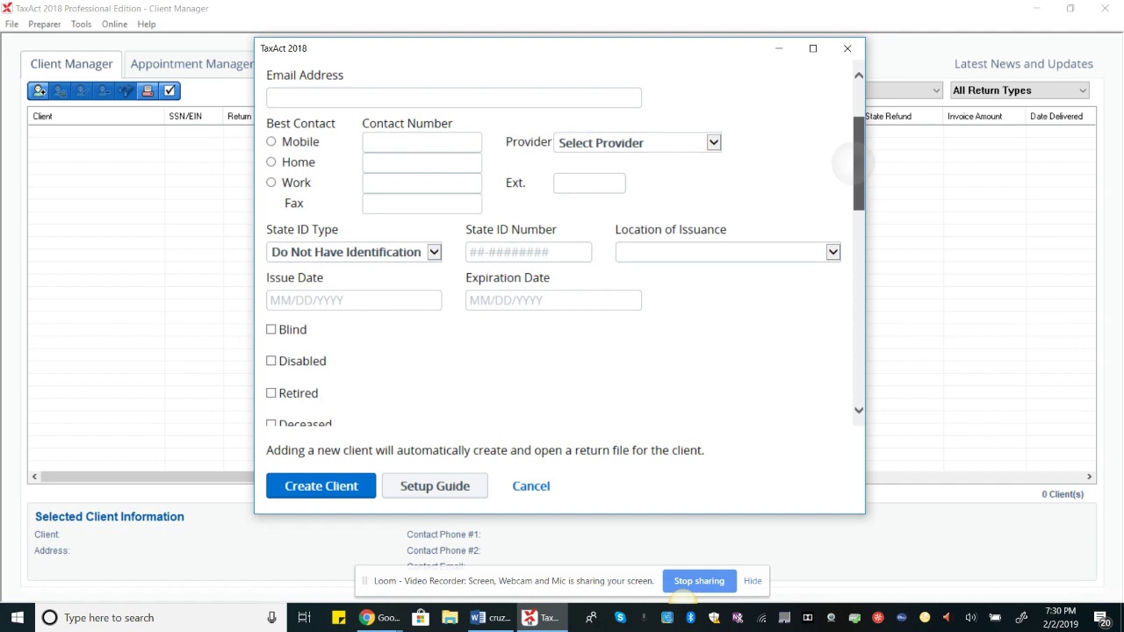
scroll(847, 163, "down", 3)
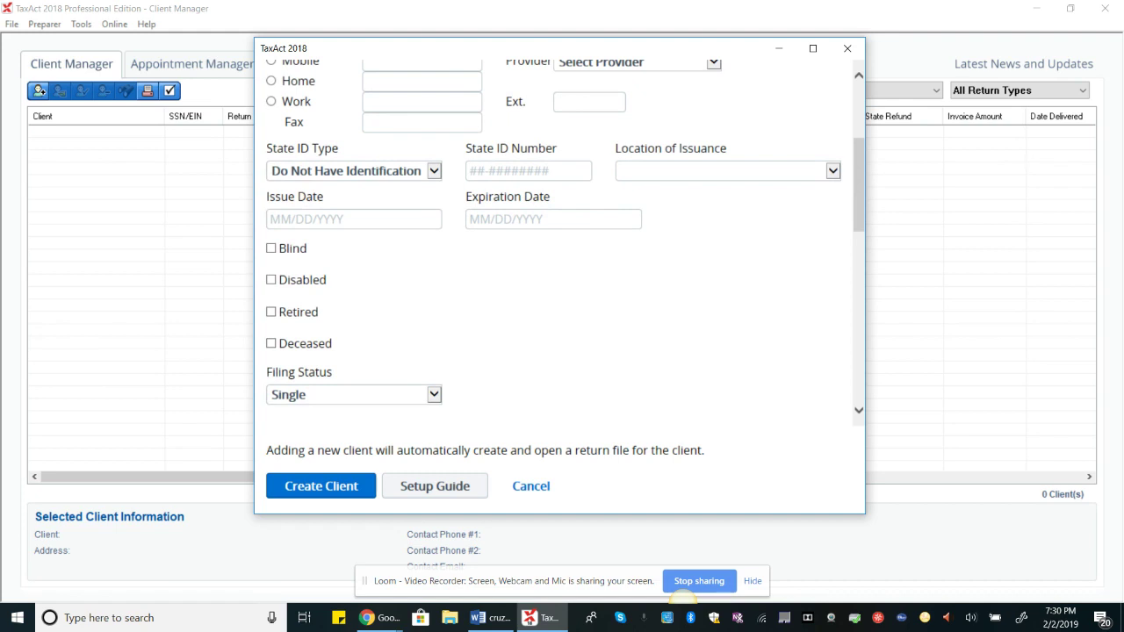
scroll(562, 245, "down", 2)
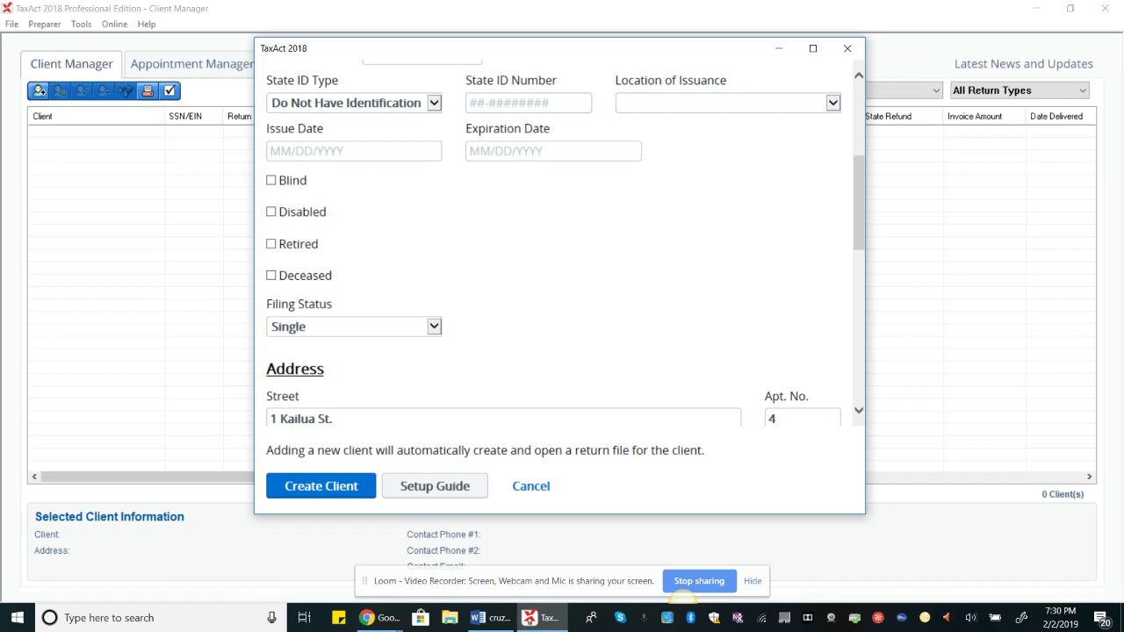
left_click(438, 326)
left_click(600, 305)
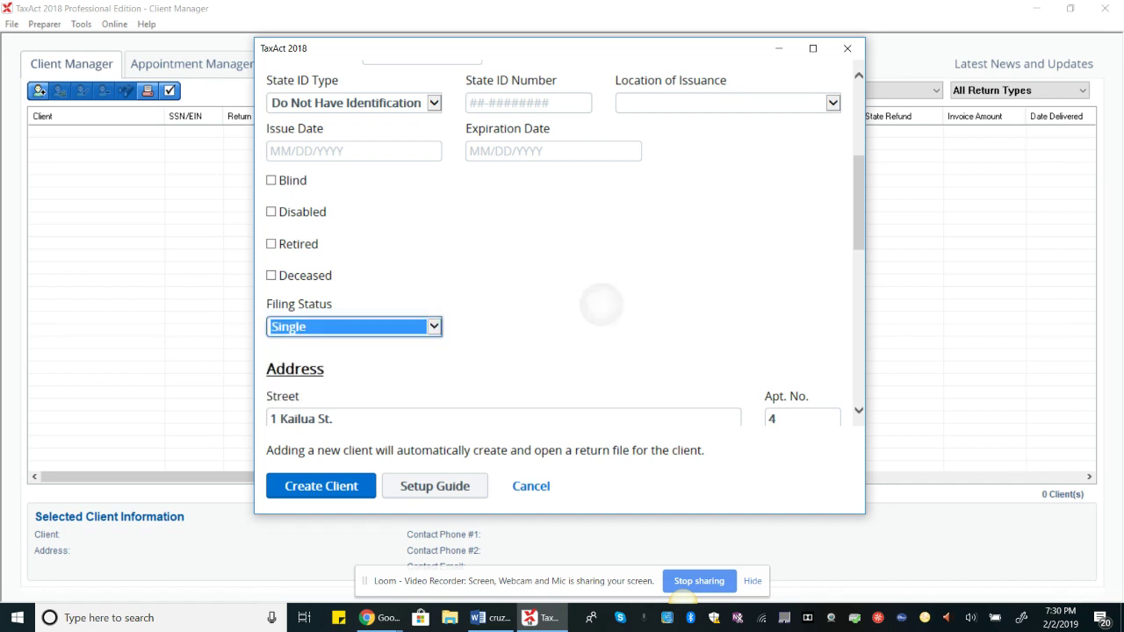
Step: Review the client's address, return information and appointments, and create the client with its return file
left_click_drag(856, 202, 856, 195)
scroll(562, 244, "down", 5)
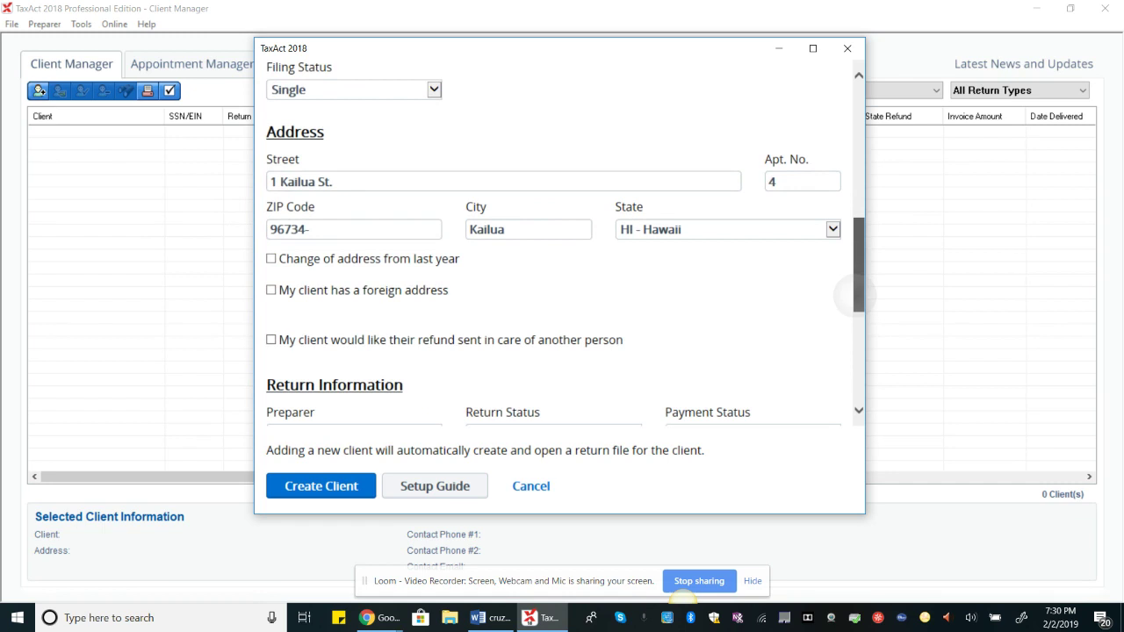
scroll(561, 244, "down", 3)
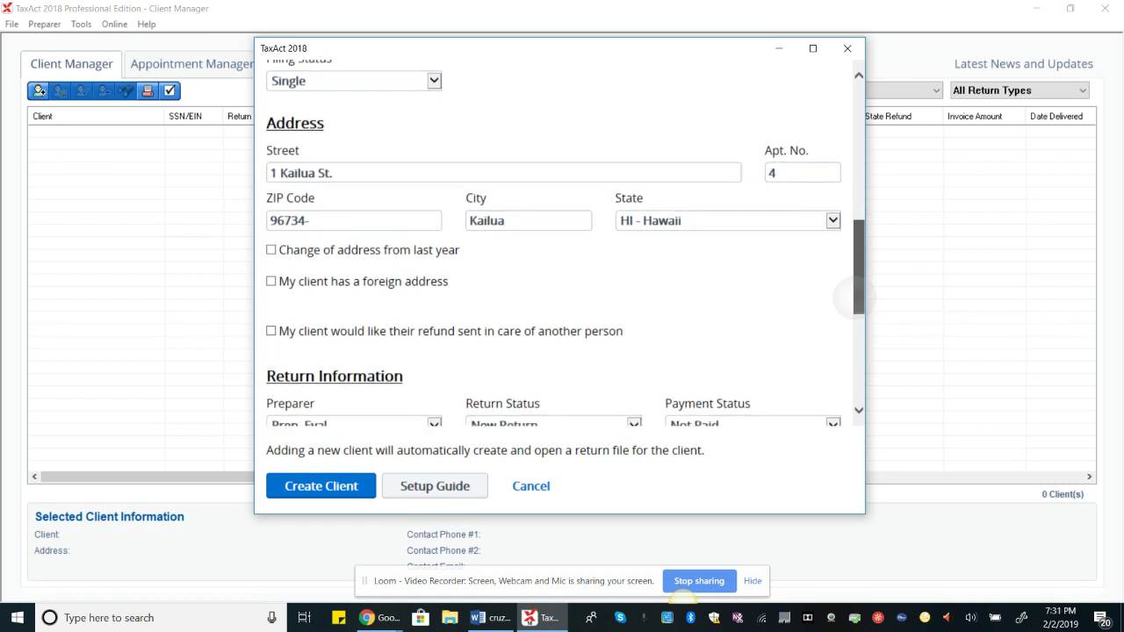
scroll(561, 244, "down", 3)
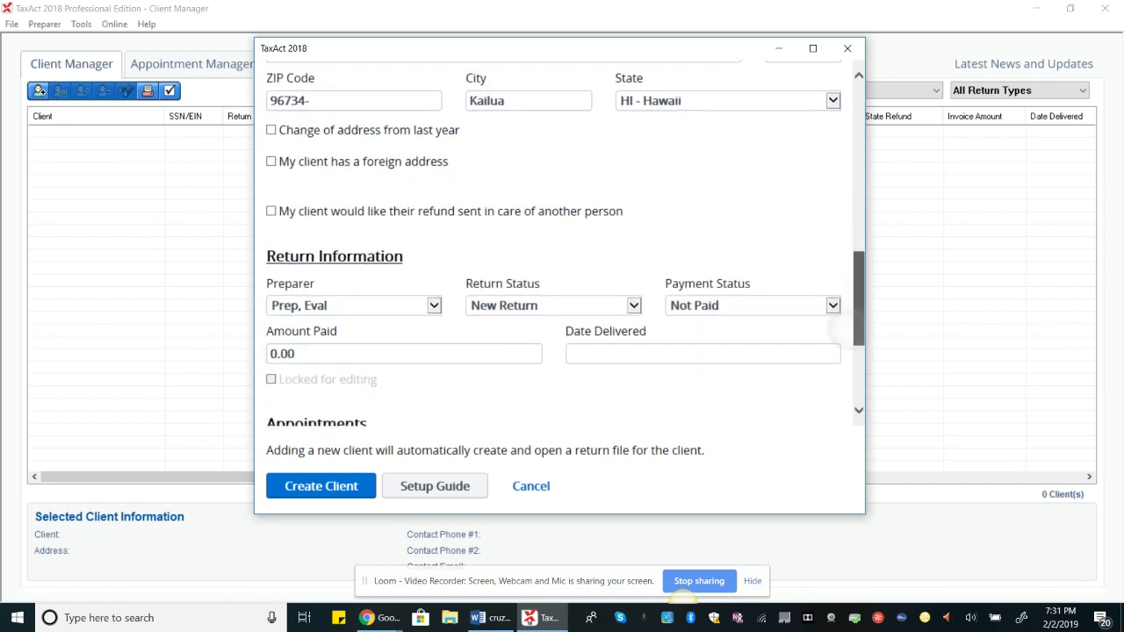
scroll(562, 244, "down", 3)
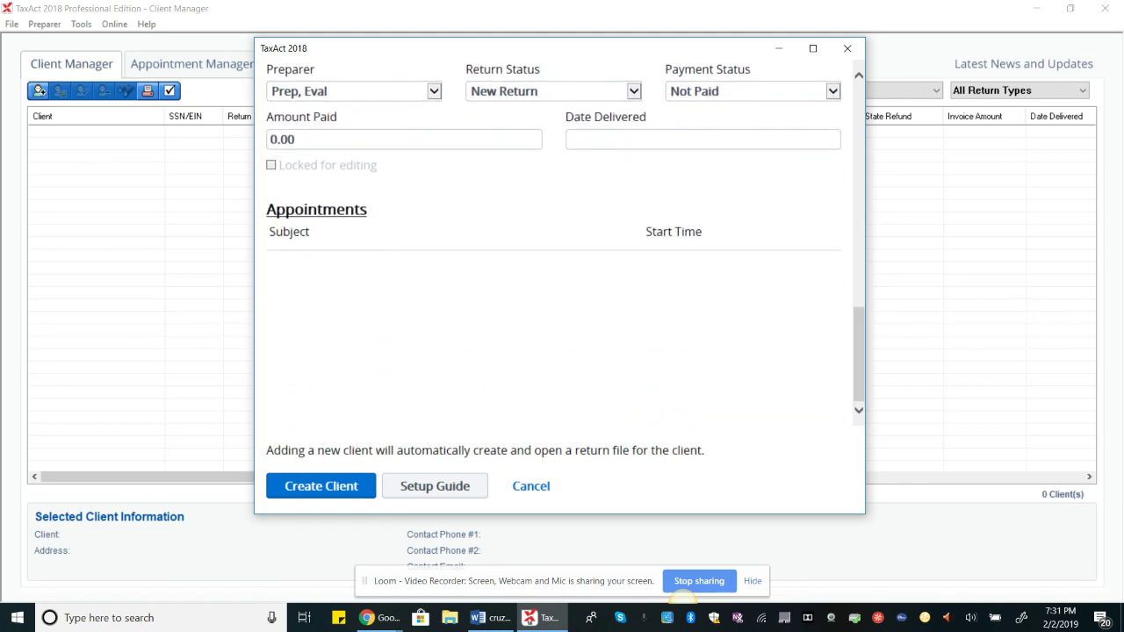
left_click(320, 486)
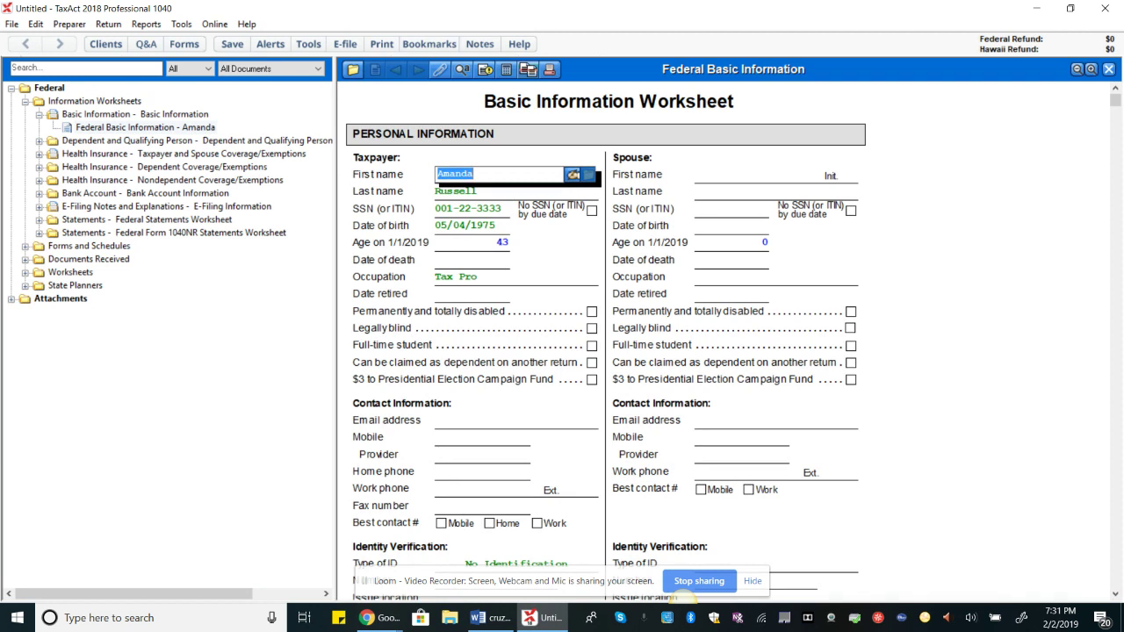
Step: Examine the Federal and Attachments folders in the forms tree, including the health insurance coverage worksheets
left_click(11, 88)
left_click(49, 88)
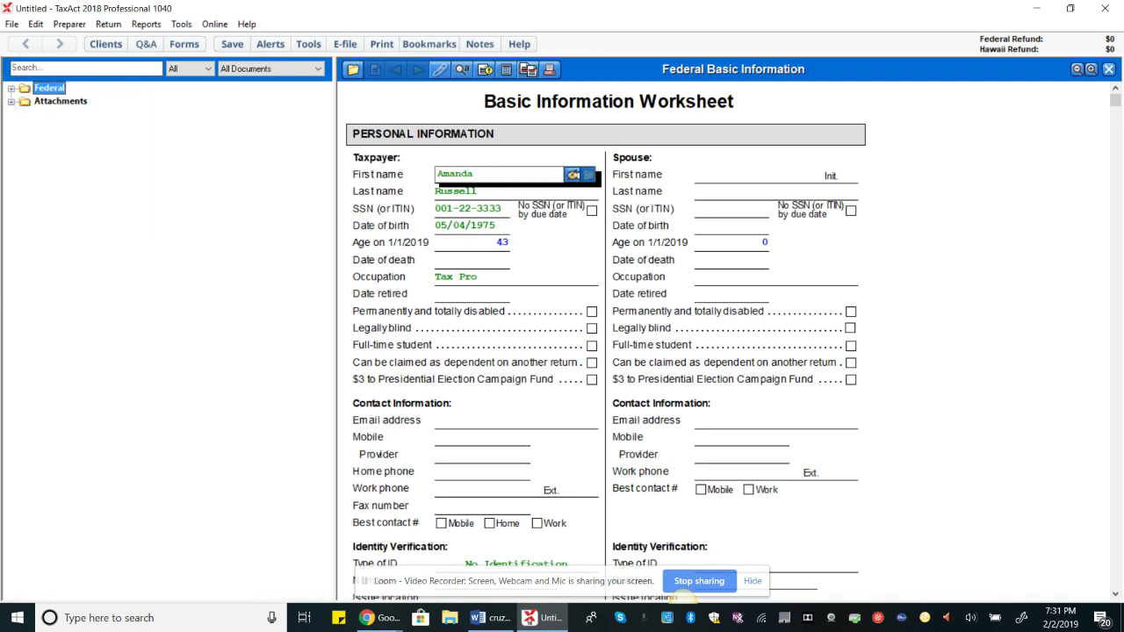
left_click(11, 88)
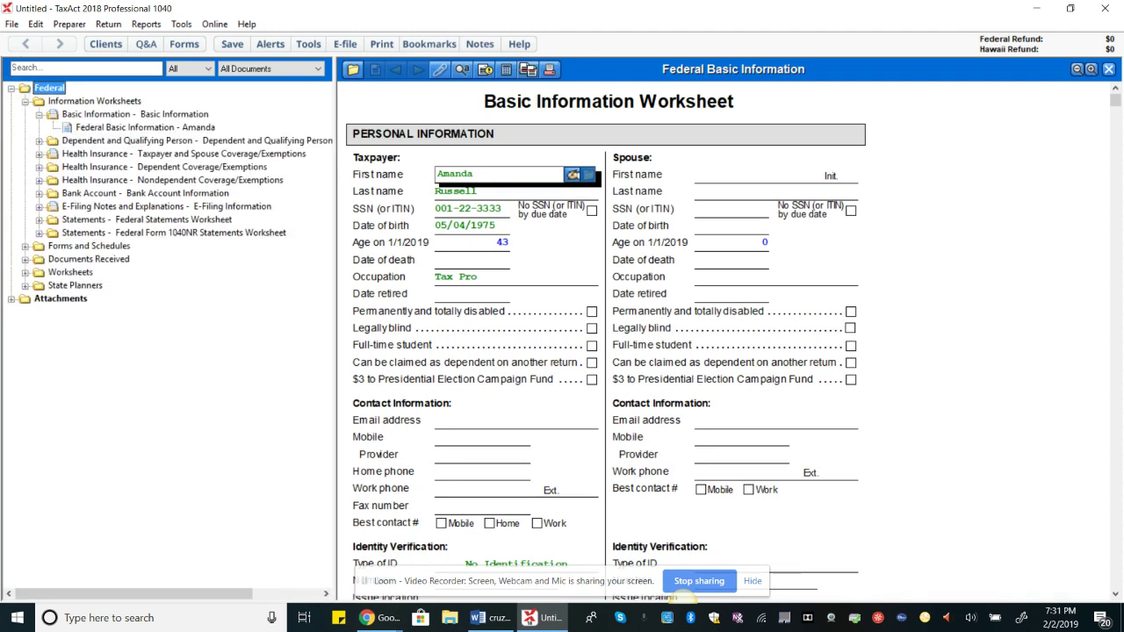
left_click(12, 299)
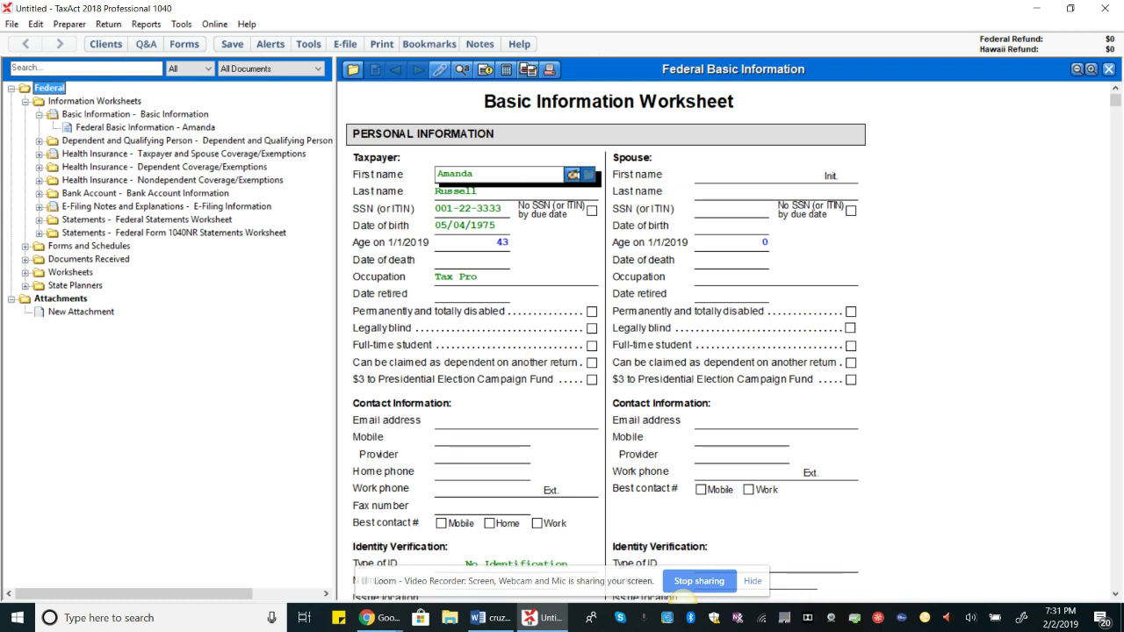
left_click(183, 153)
left_click(173, 179)
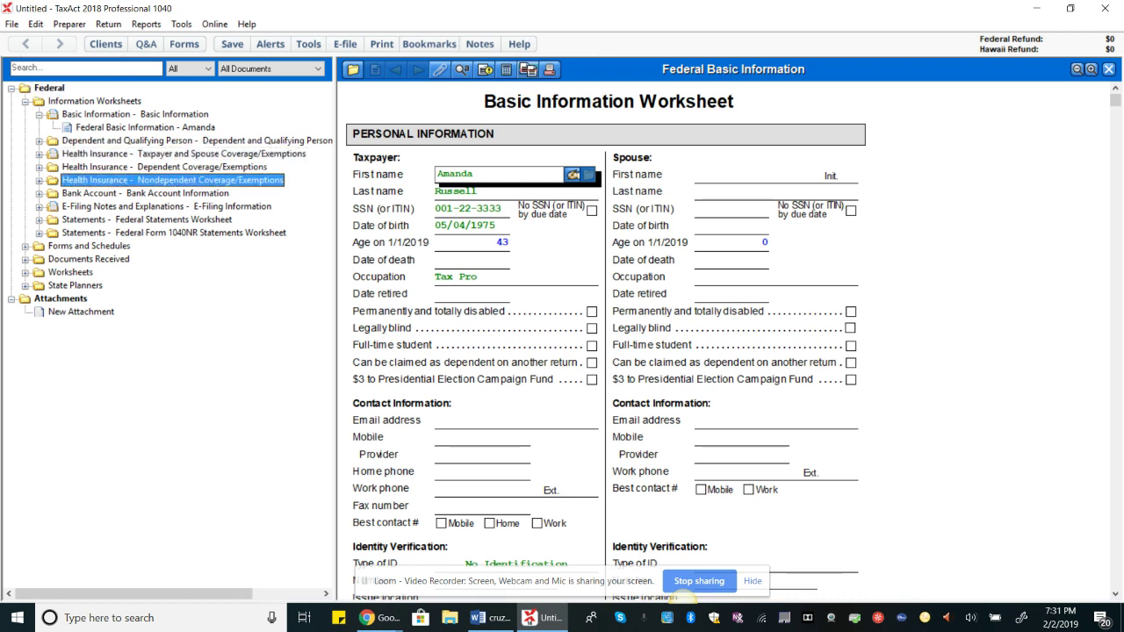
Step: Expand the federal Forms and Schedules folder, browse its list of forms and collapse it again
left_click(25, 246)
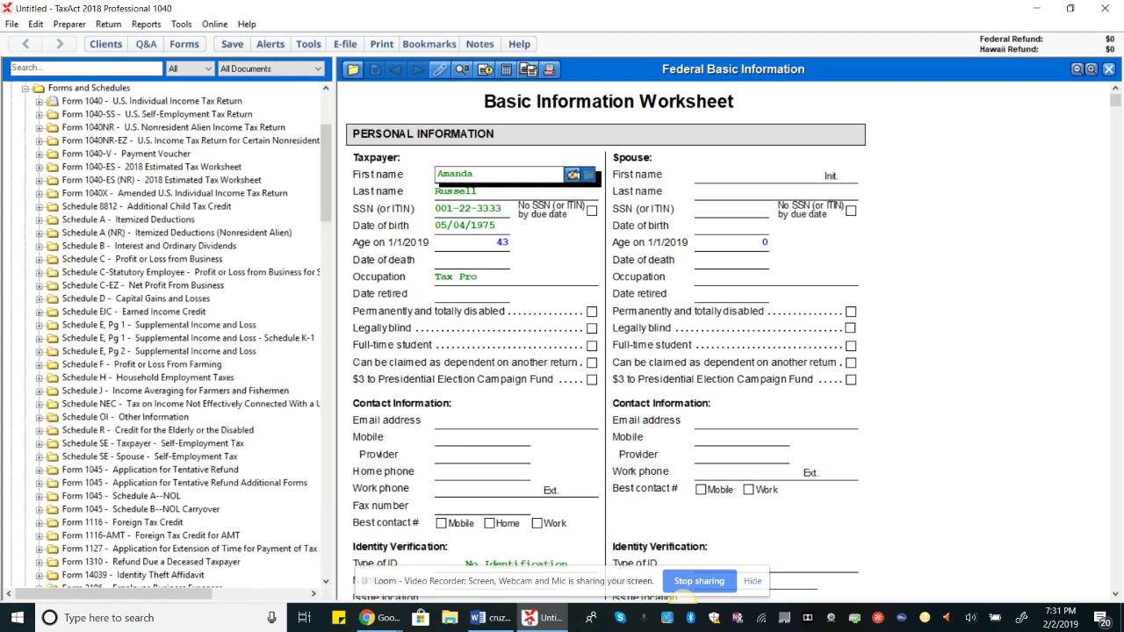
scroll(167, 334, "down", 20)
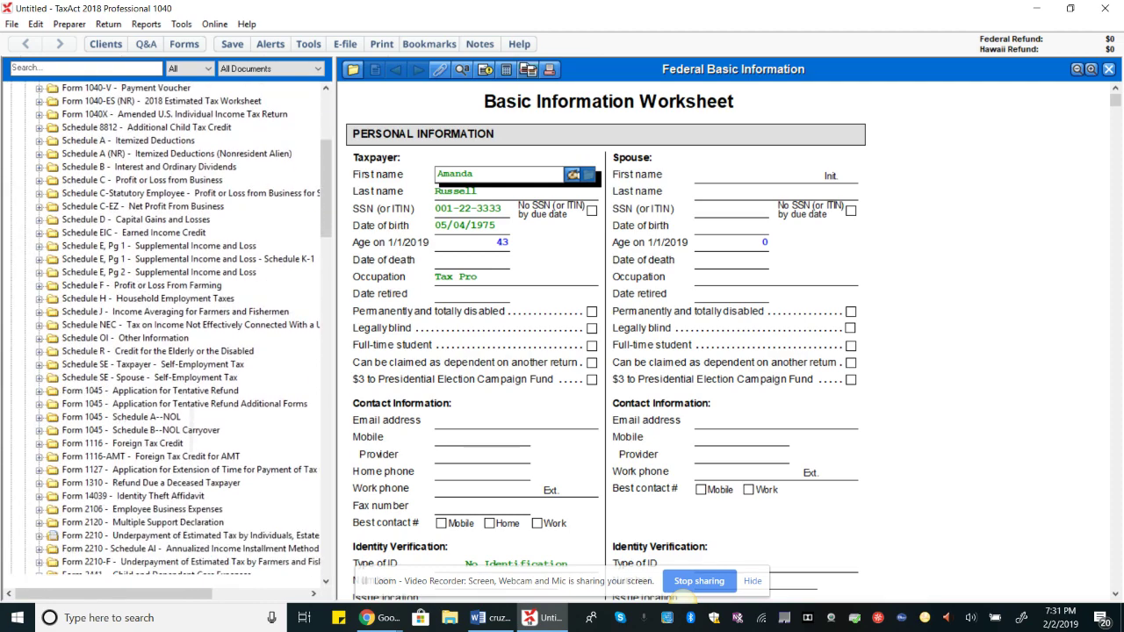
scroll(166, 334, "up", 20)
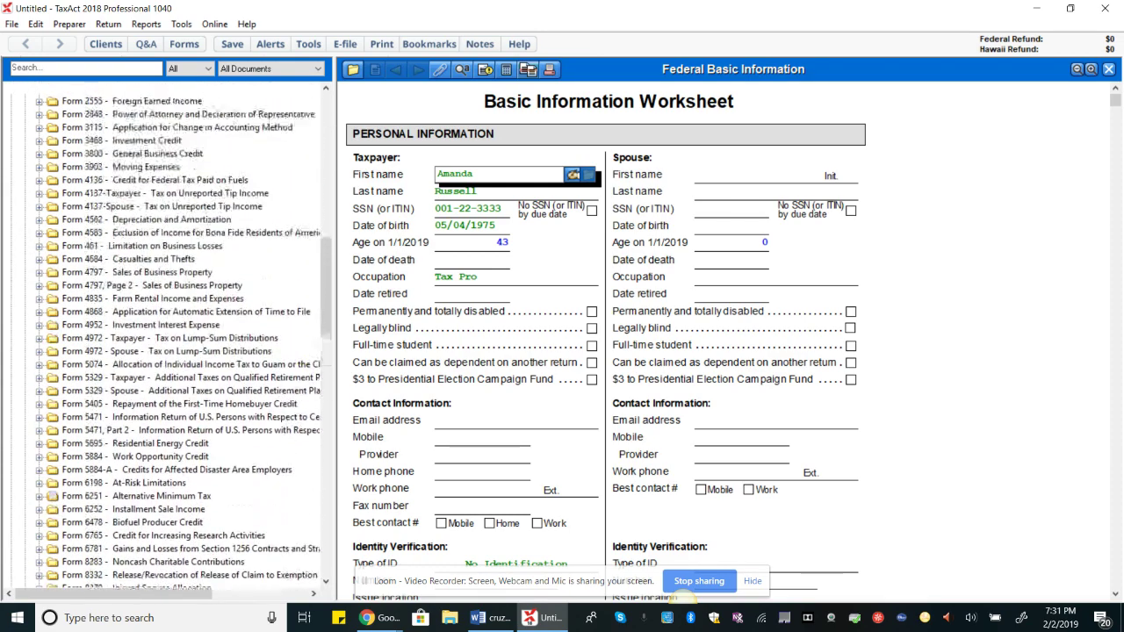
scroll(167, 334, "up", 1)
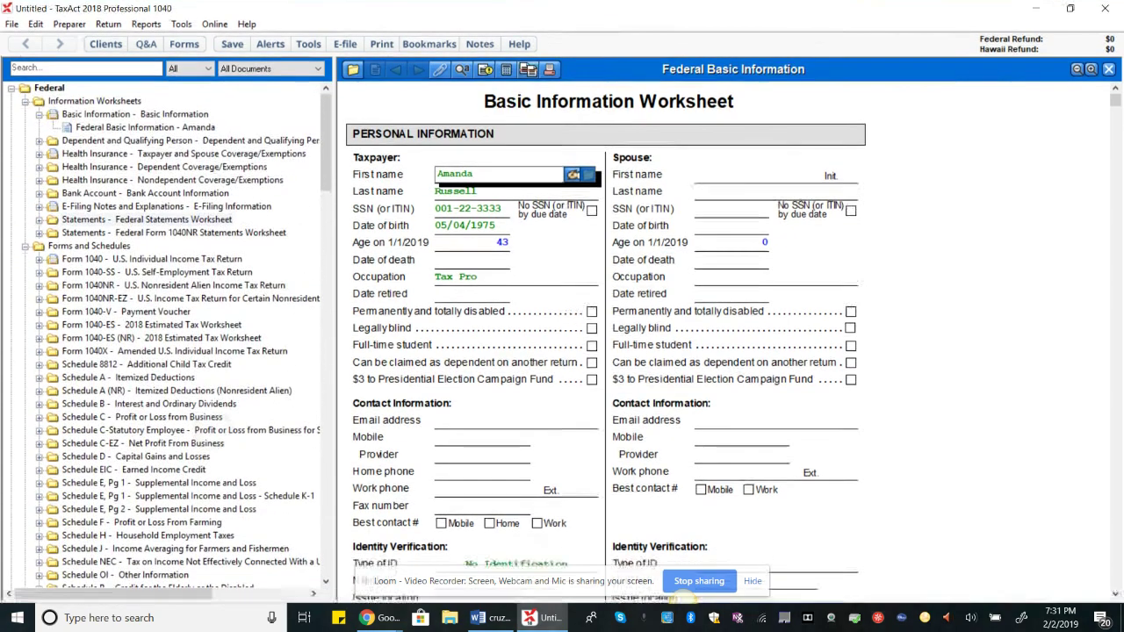
left_click(26, 246)
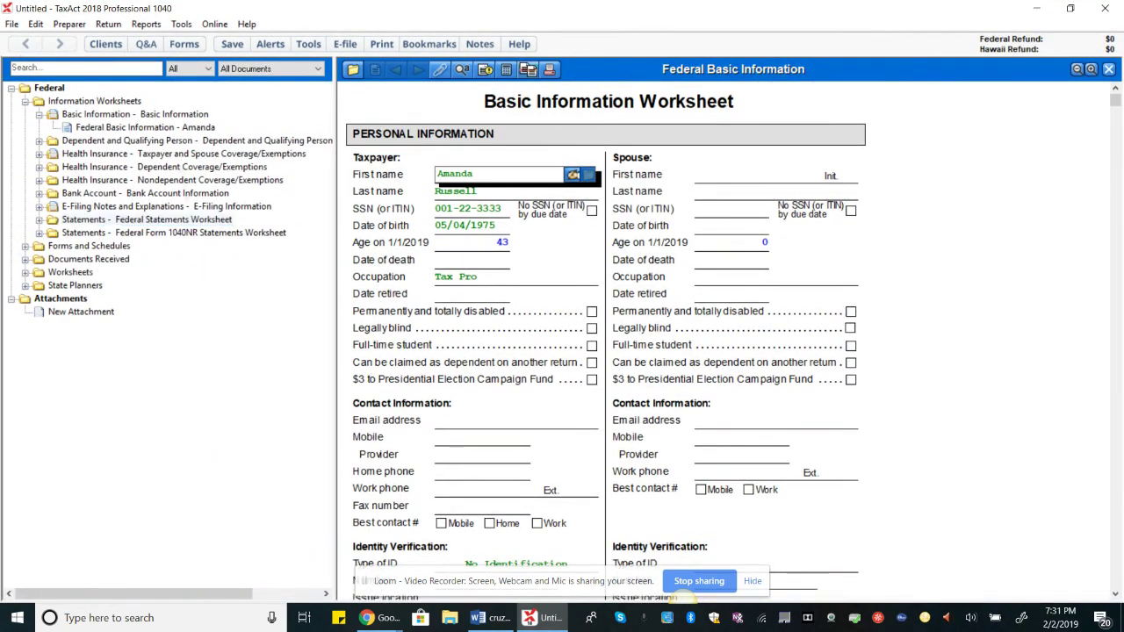
Step: Look over the available calculator, report, return, preparer and editing commands, and the display options for the return's forms
left_click(144, 127)
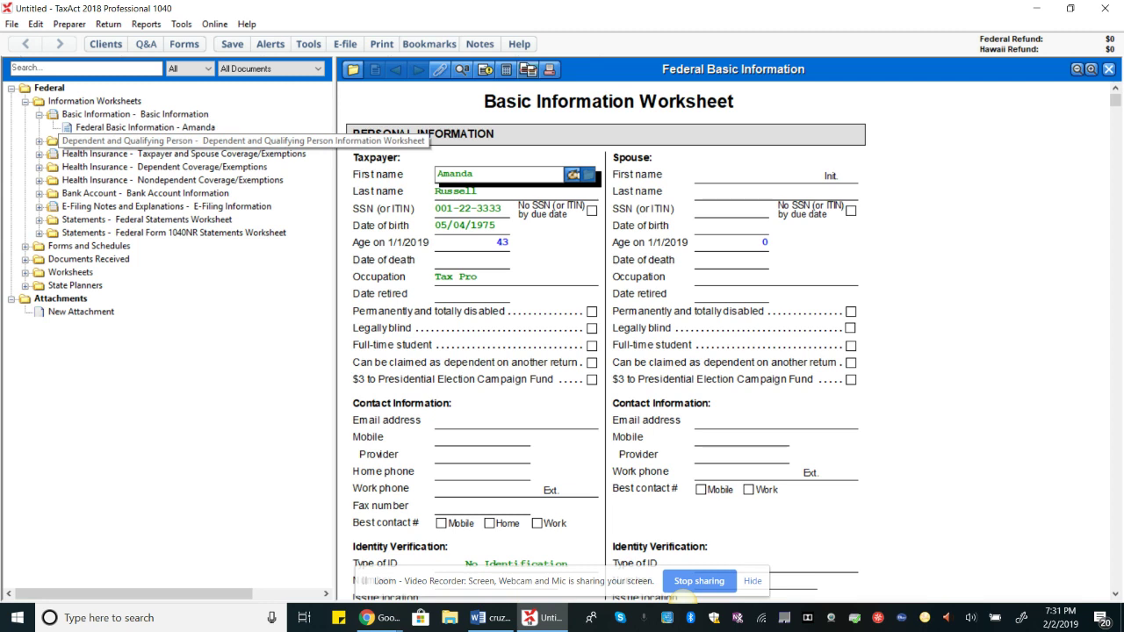
left_click(197, 140)
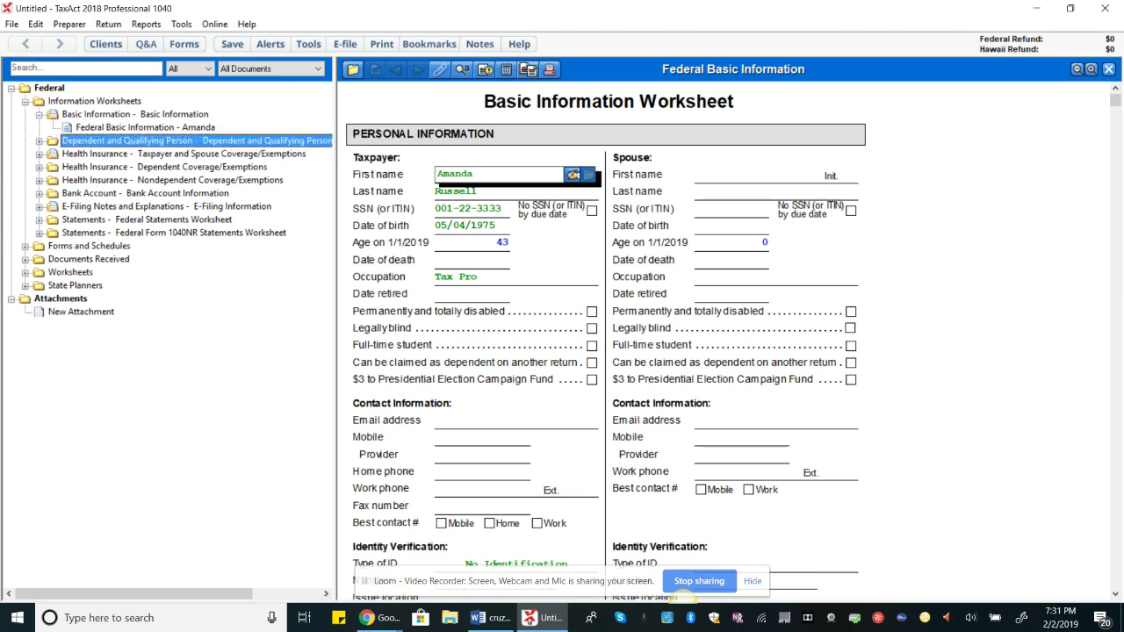
left_click(529, 69)
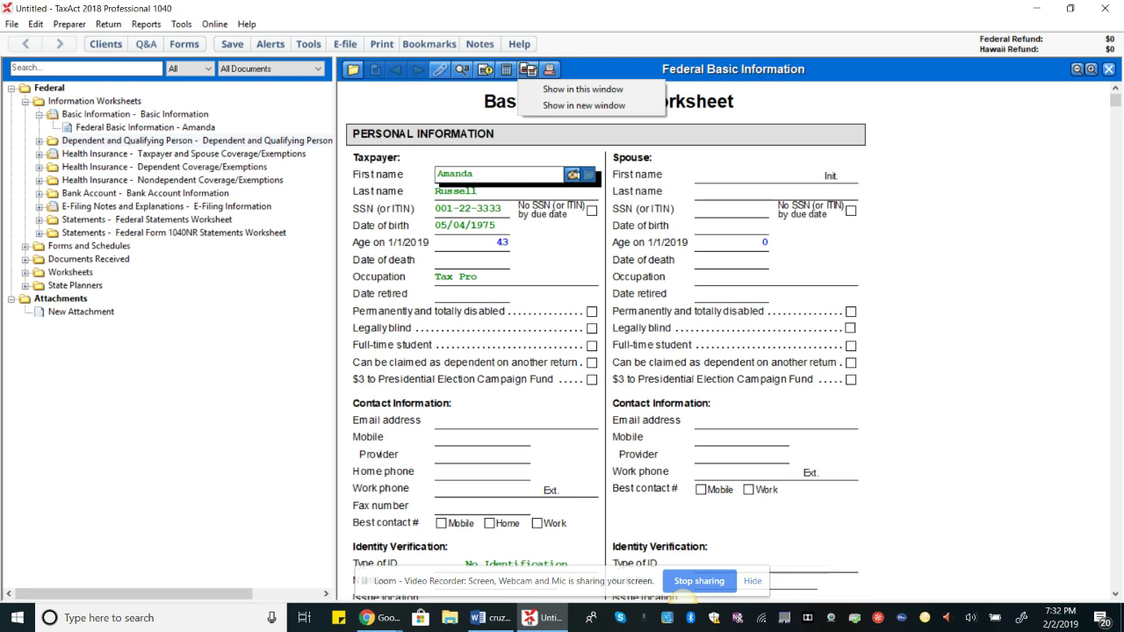
left_click(181, 25)
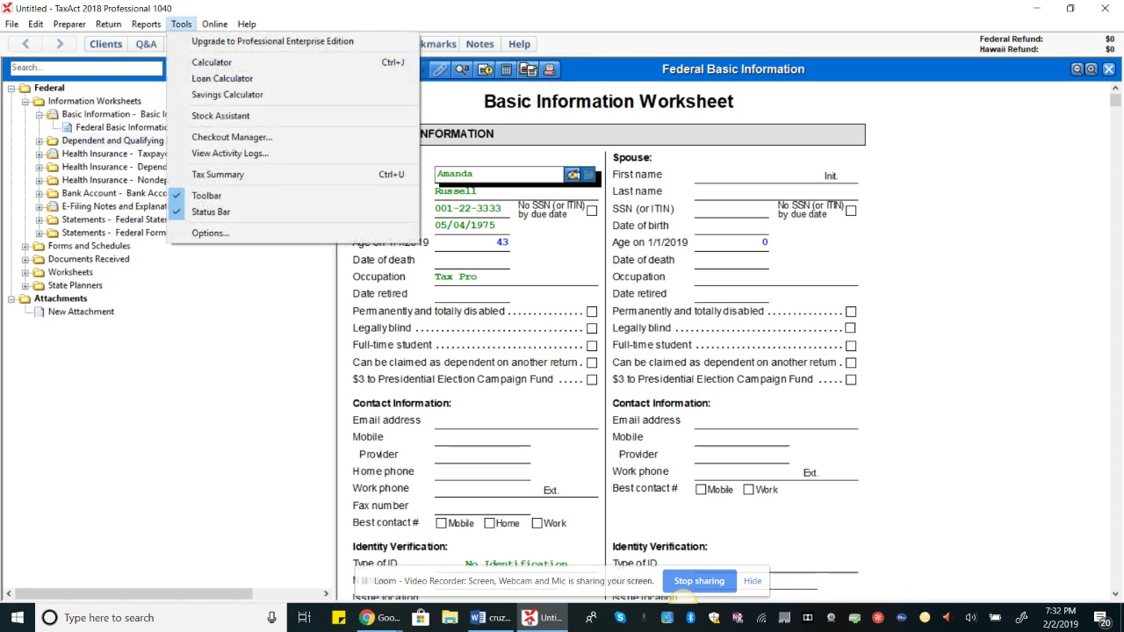
left_click(114, 140)
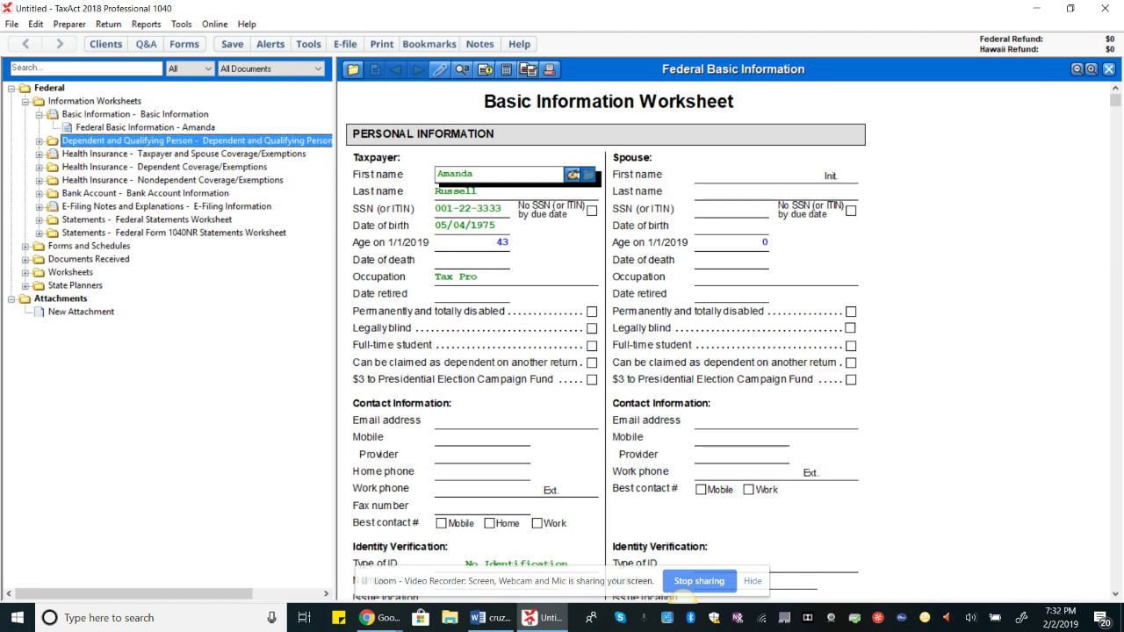
left_click(181, 25)
left_click(214, 25)
left_click(146, 24)
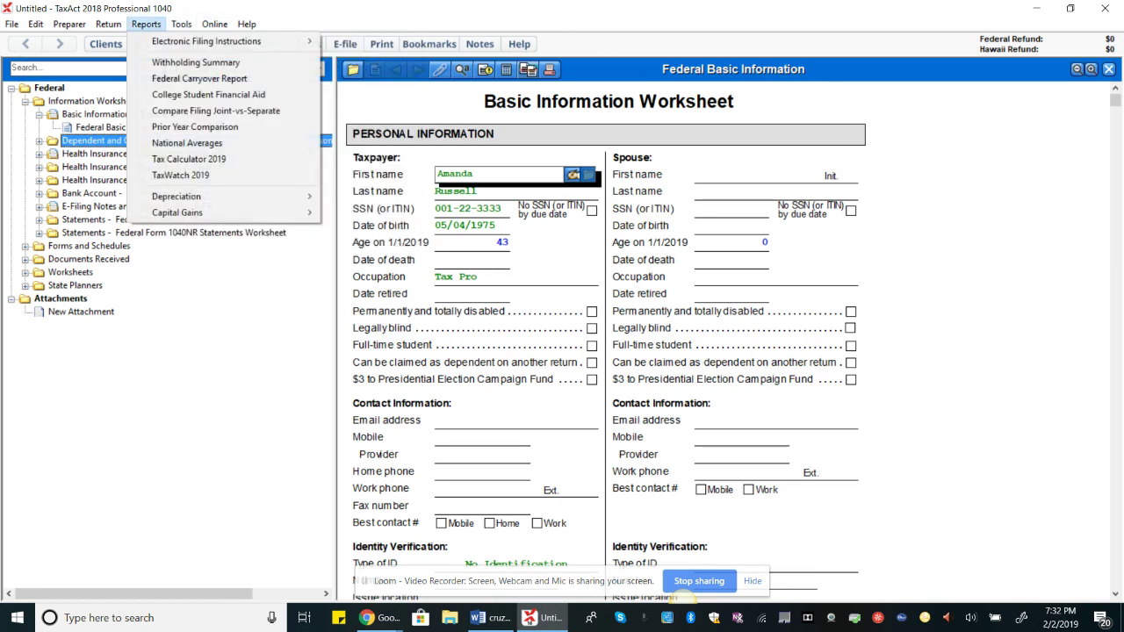
left_click(146, 24)
left_click(108, 24)
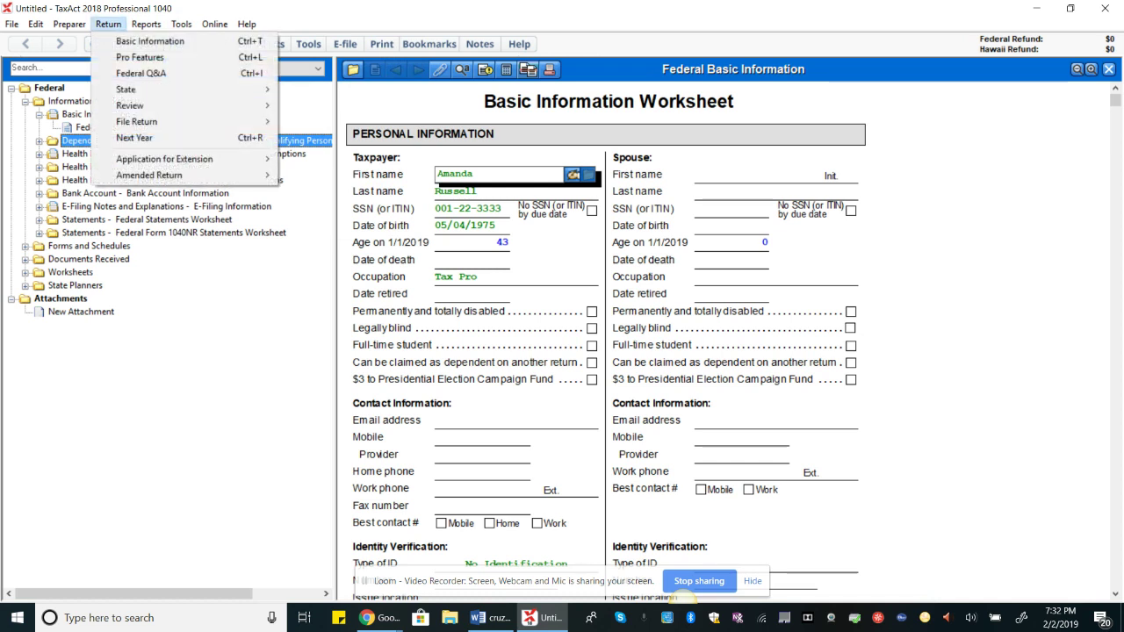
left_click(108, 23)
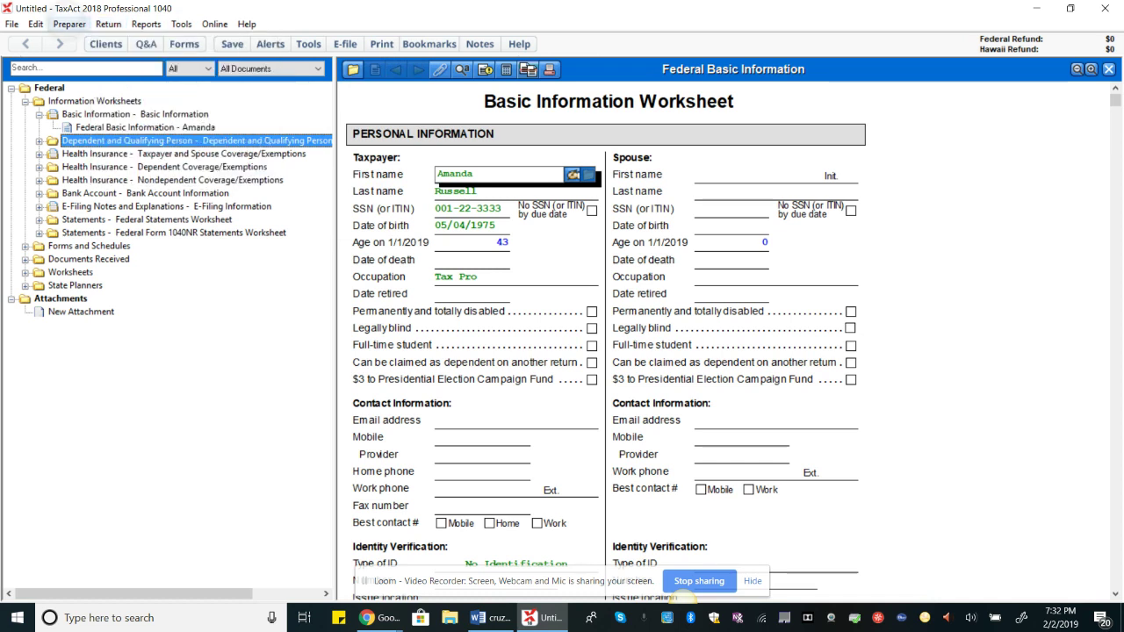
left_click(69, 24)
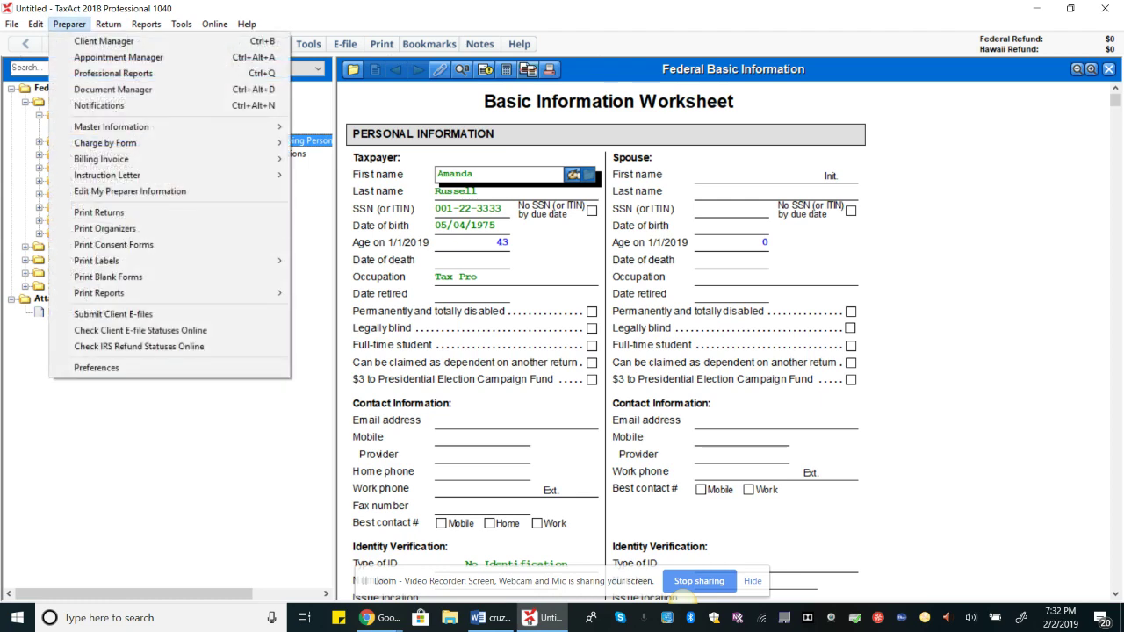
left_click(68, 24)
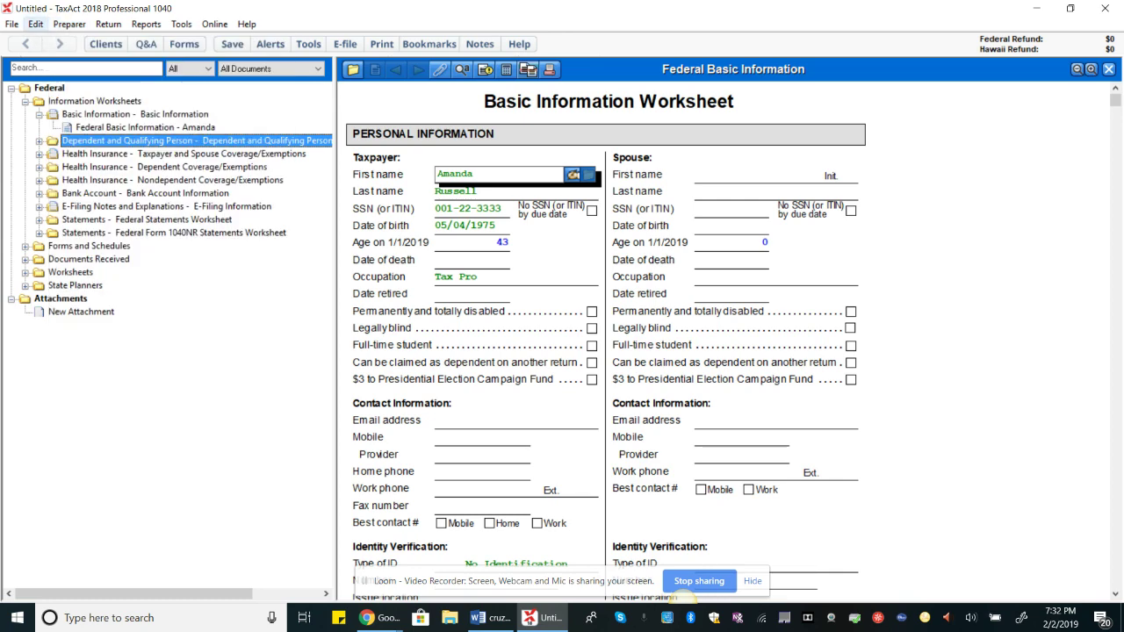
left_click(35, 23)
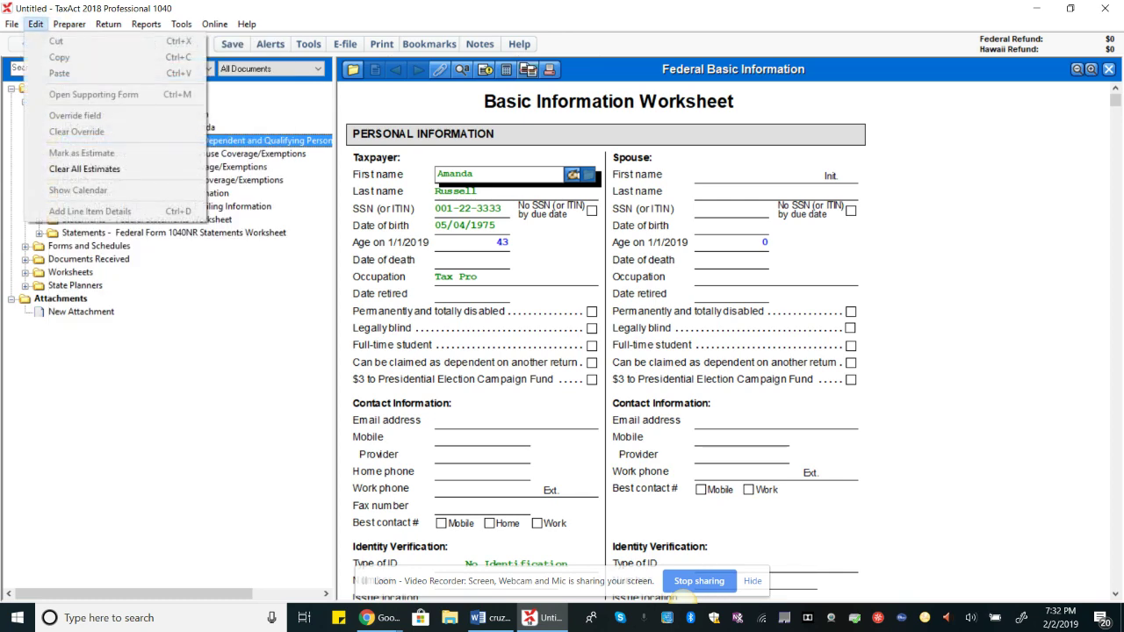
left_click(248, 448)
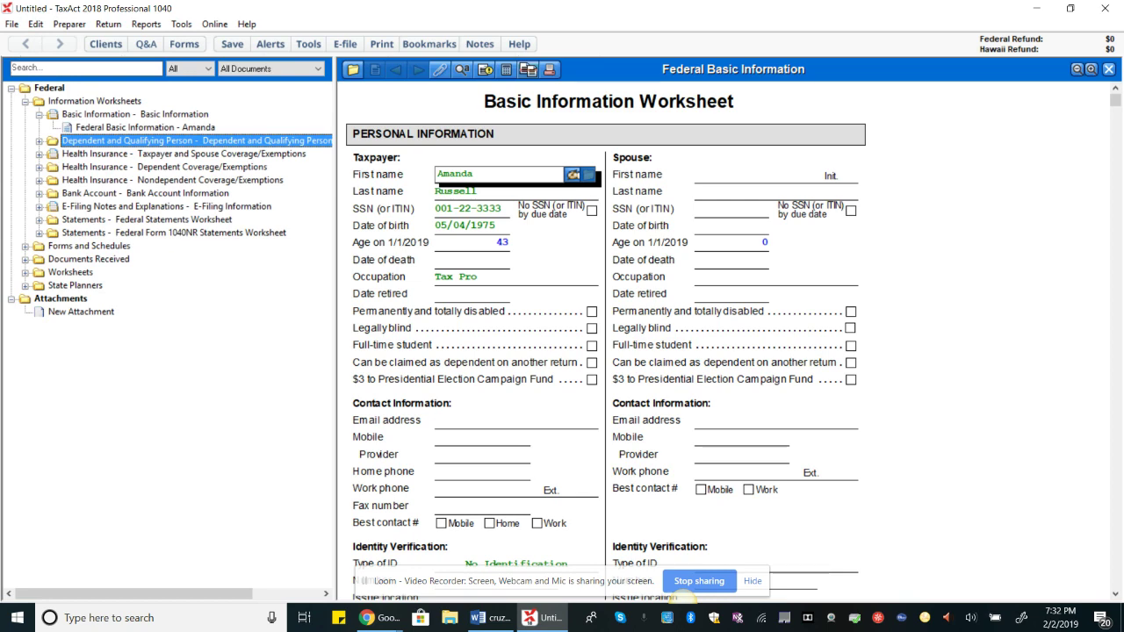
Step: Examine the Tools Center's Stock Assistant and calculators, and toggle the forms tree off and on beside the worksheet
left_click(308, 44)
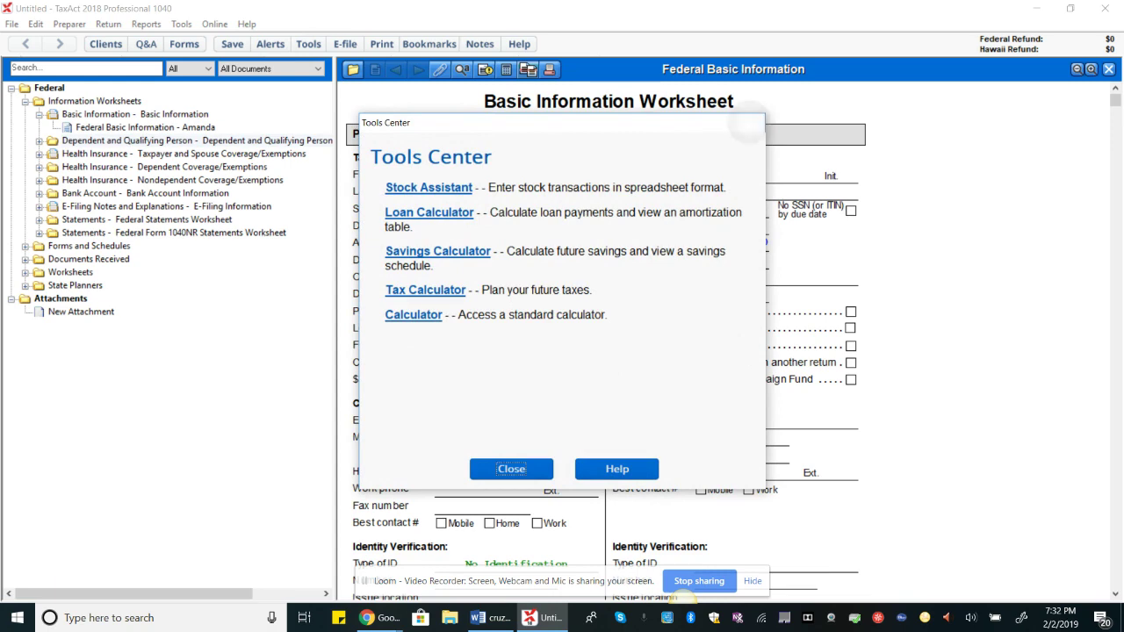
left_click(751, 123)
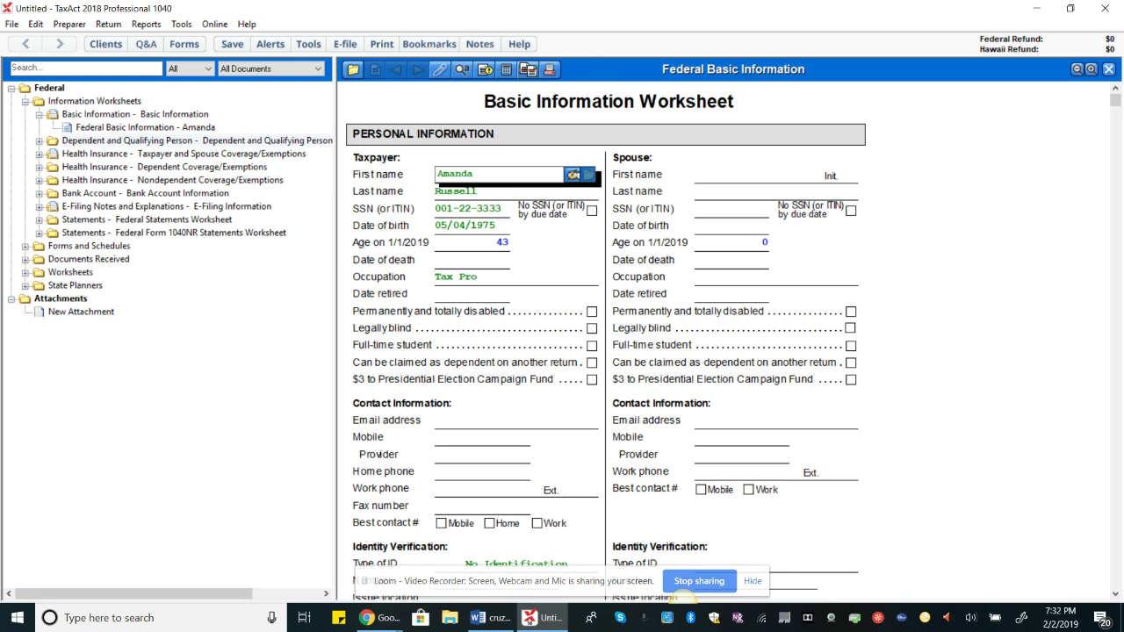
left_click(185, 44)
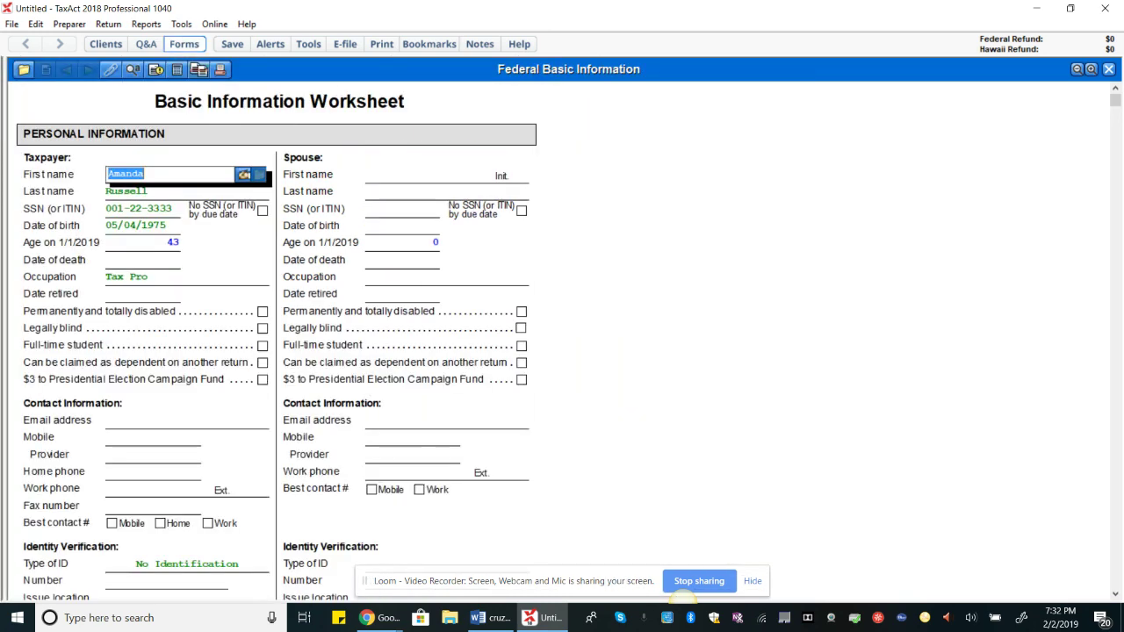
key("F6")
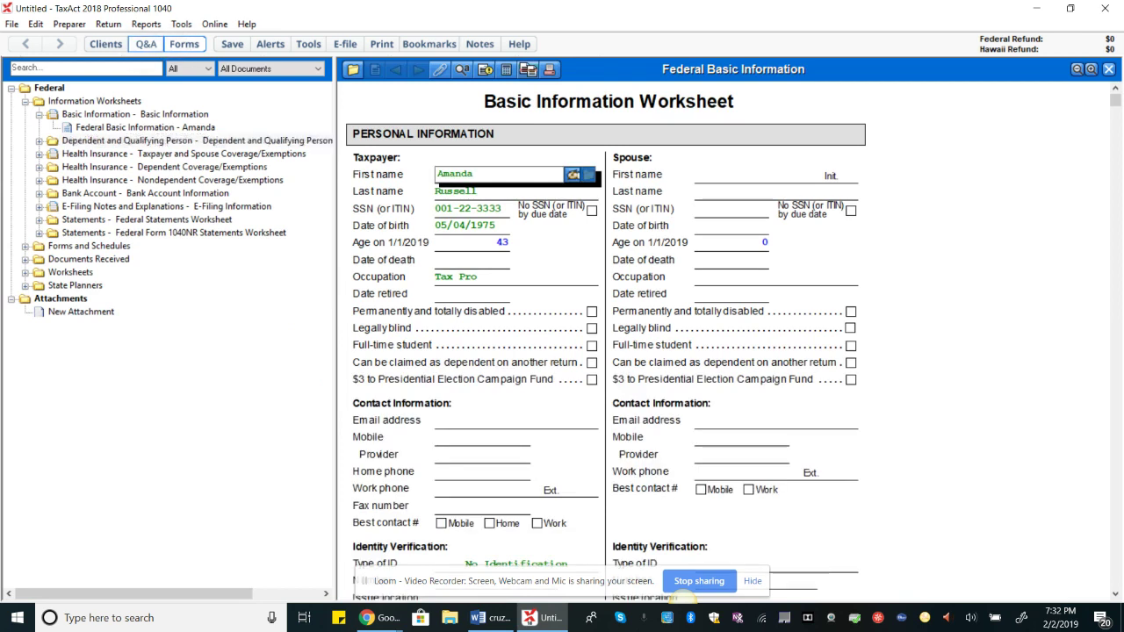
Step: Save the modified 2018 individual return under the suggested file name in the EvalPractice folder
left_click(105, 44)
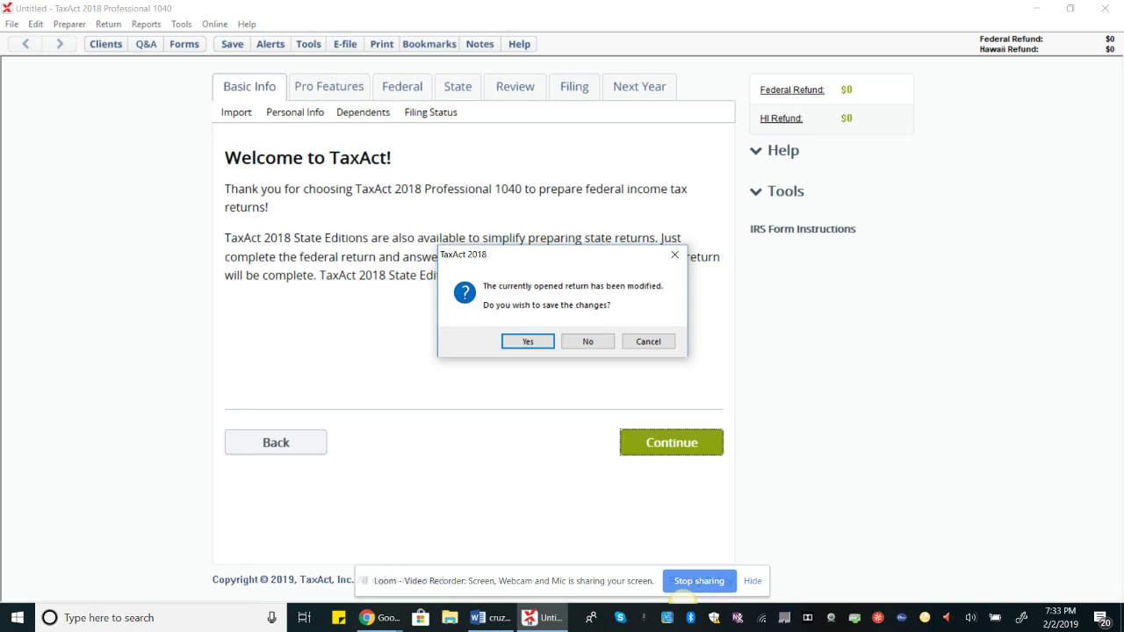
key("Return")
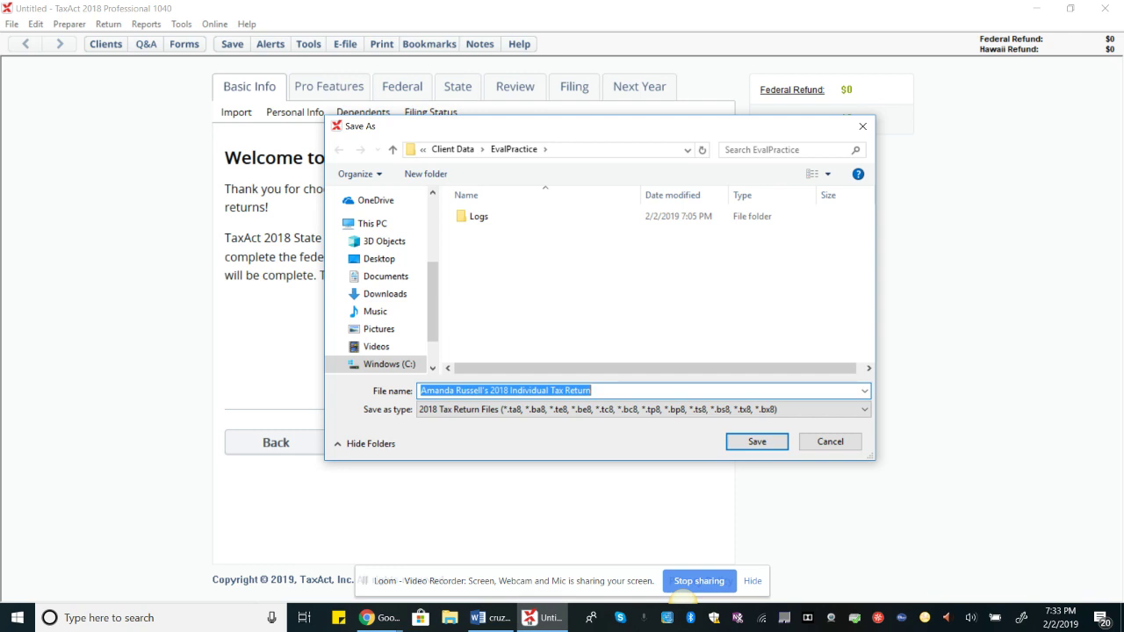
key("Right")
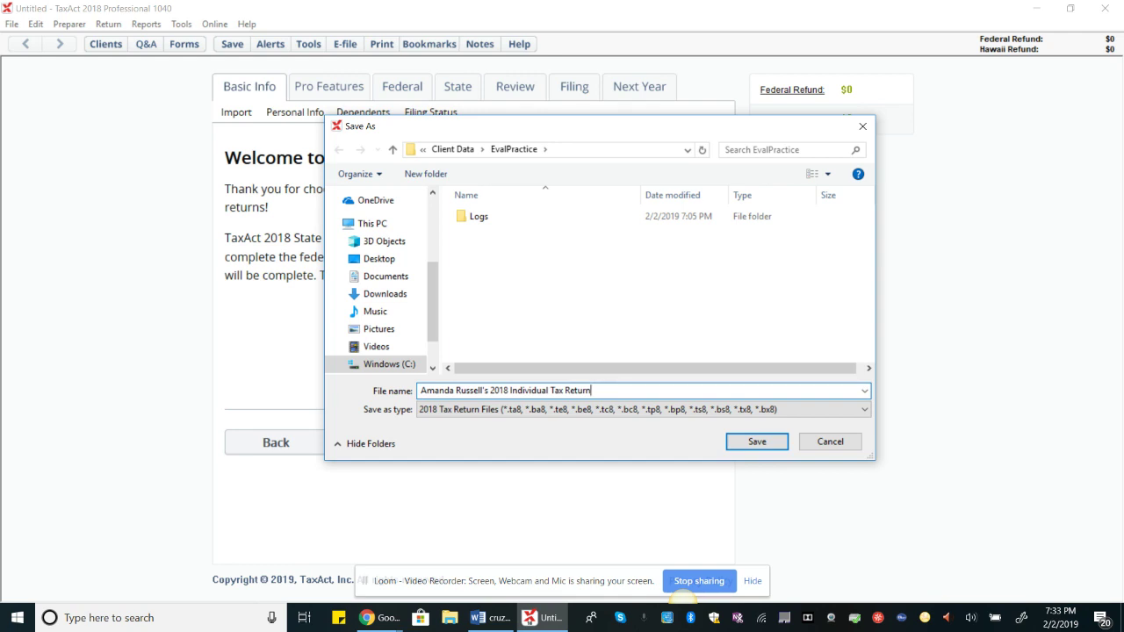
key("Return")
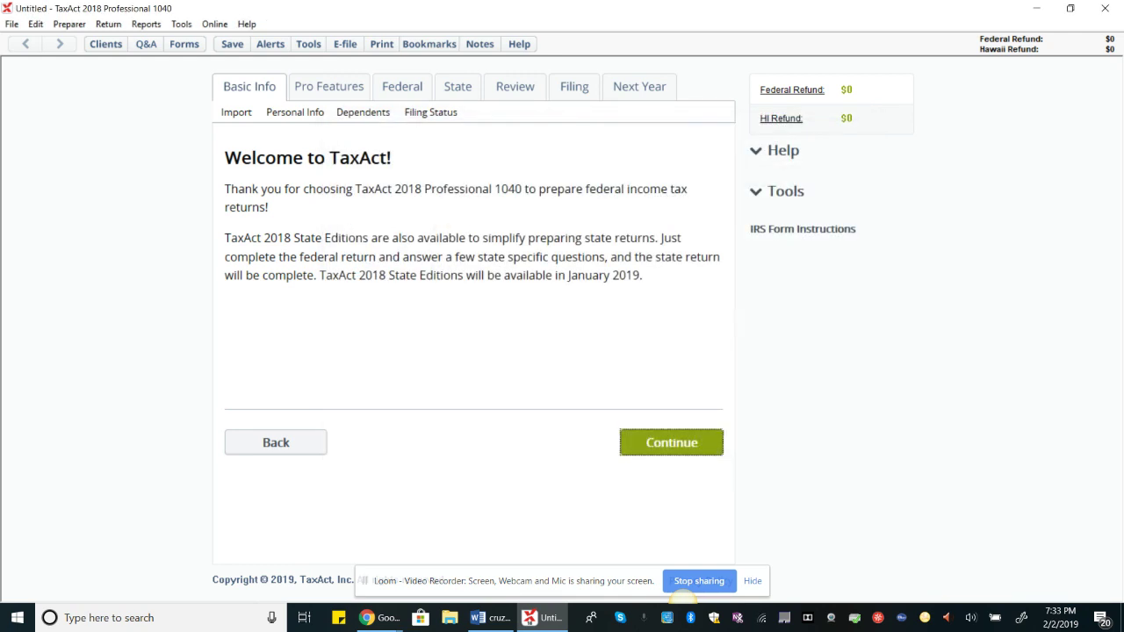
Step: Reopen the saved 1040 return from the client list and open its Dependent and Qualifying Person worksheet
left_click(106, 44)
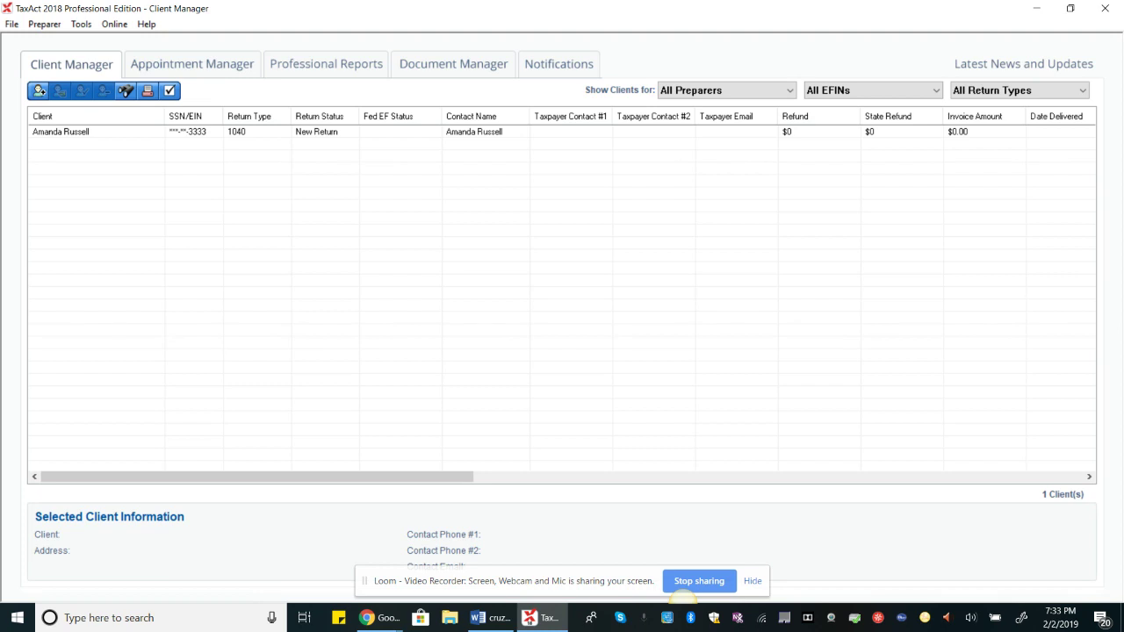
left_click(303, 131)
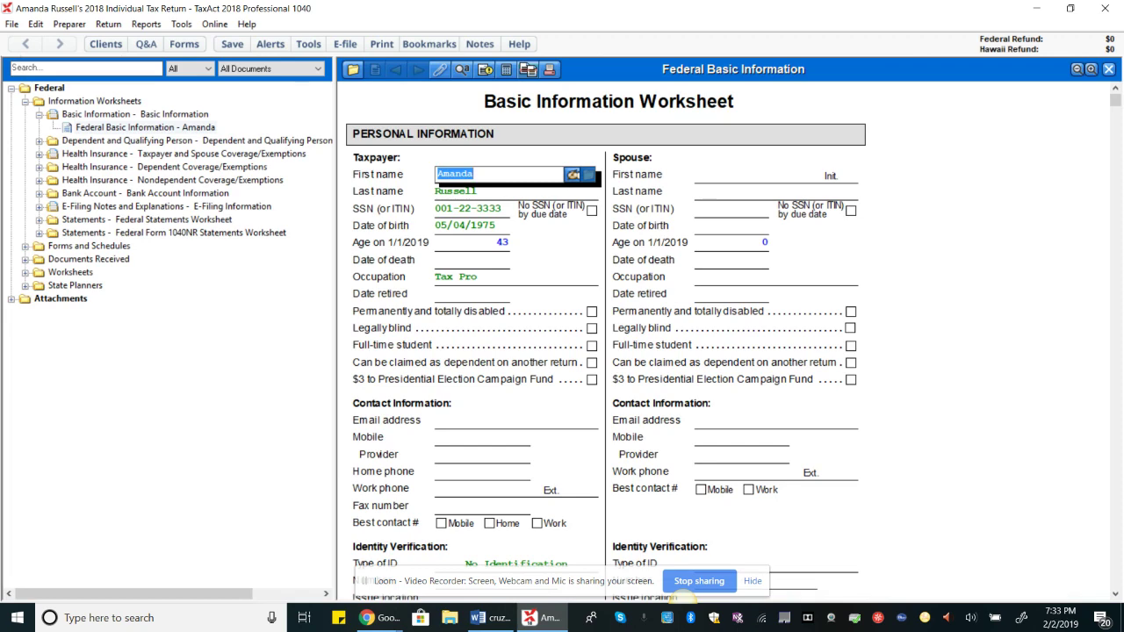
left_click(125, 141)
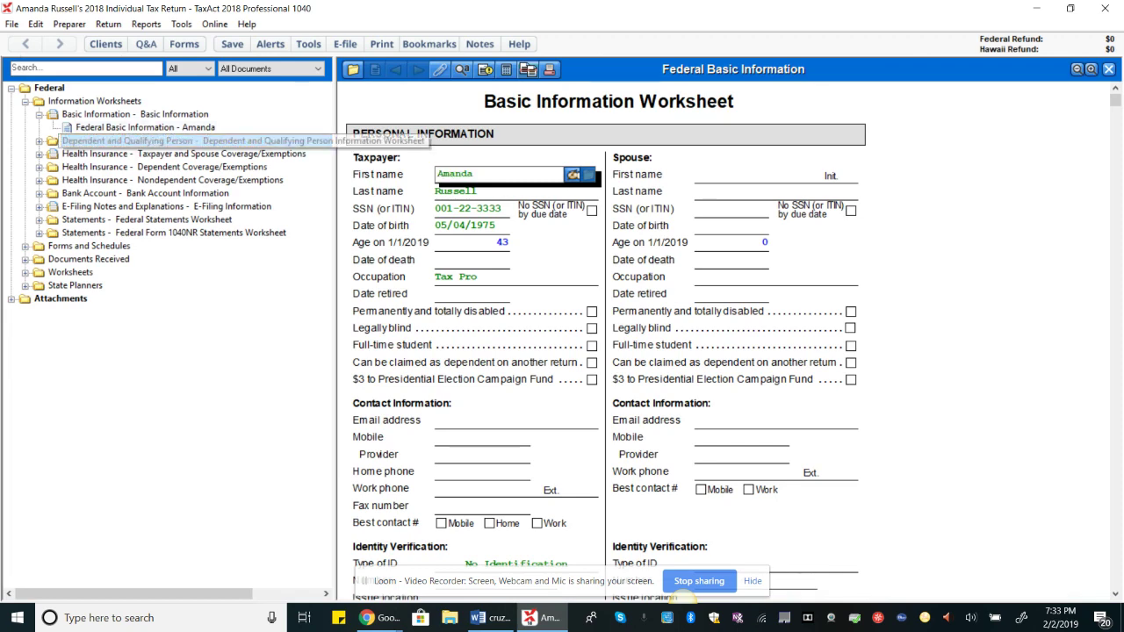
double_click(125, 140)
left_click(132, 140)
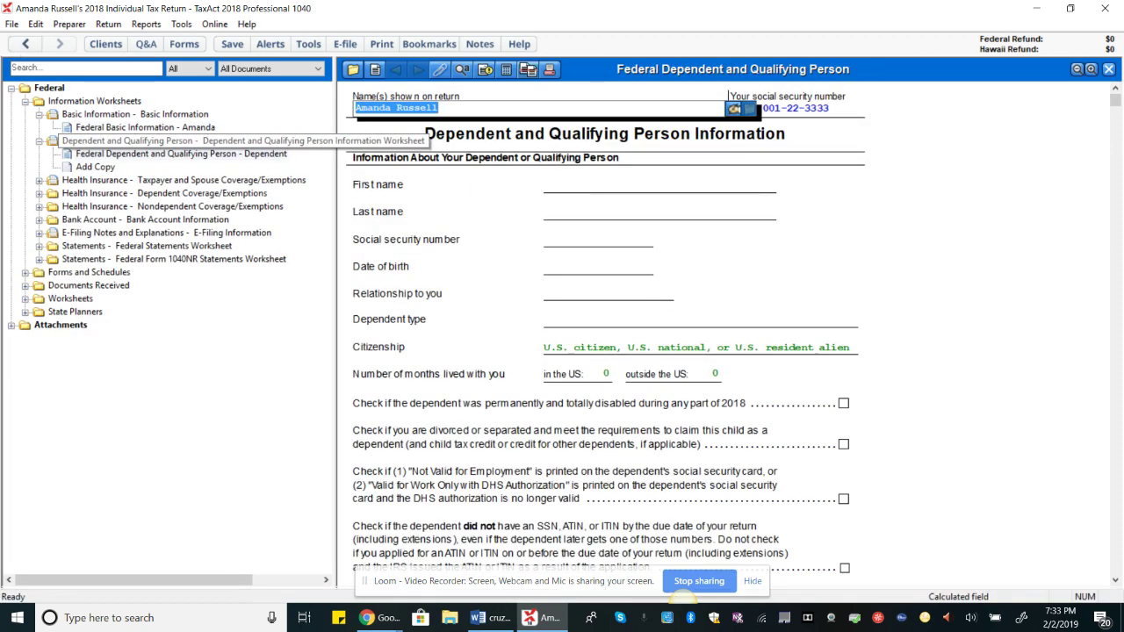
Step: Expand the federal Documents Received folder and open a Form W-2 Wage and Tax Statement for the taxpayer
left_click(89, 272)
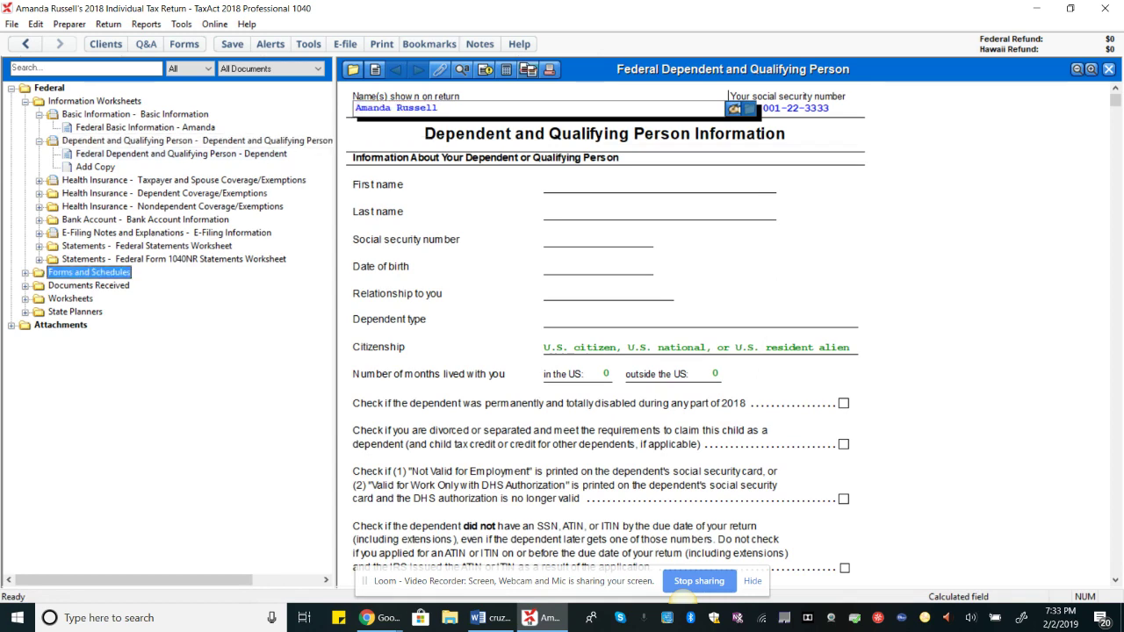
double_click(89, 285)
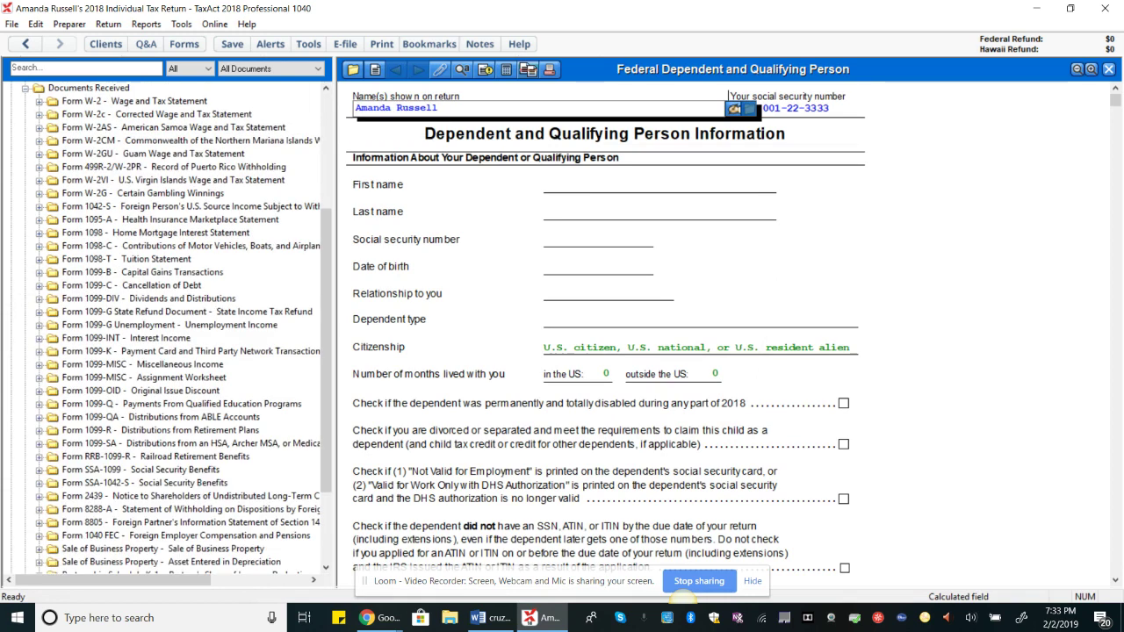
scroll(176, 329, "up", 4)
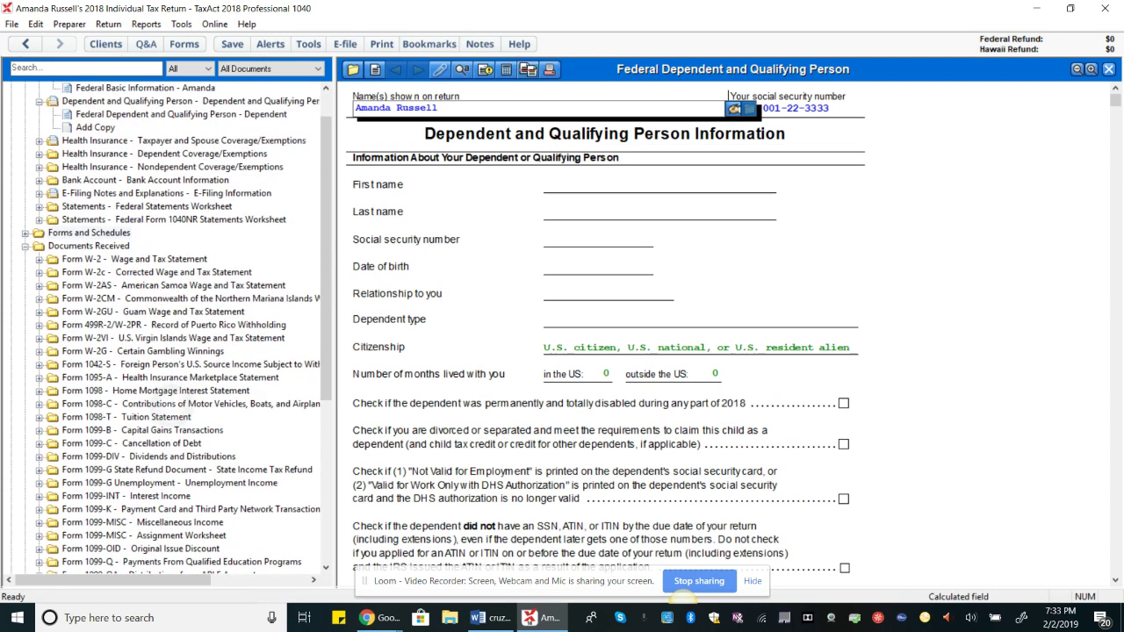
left_click(134, 259)
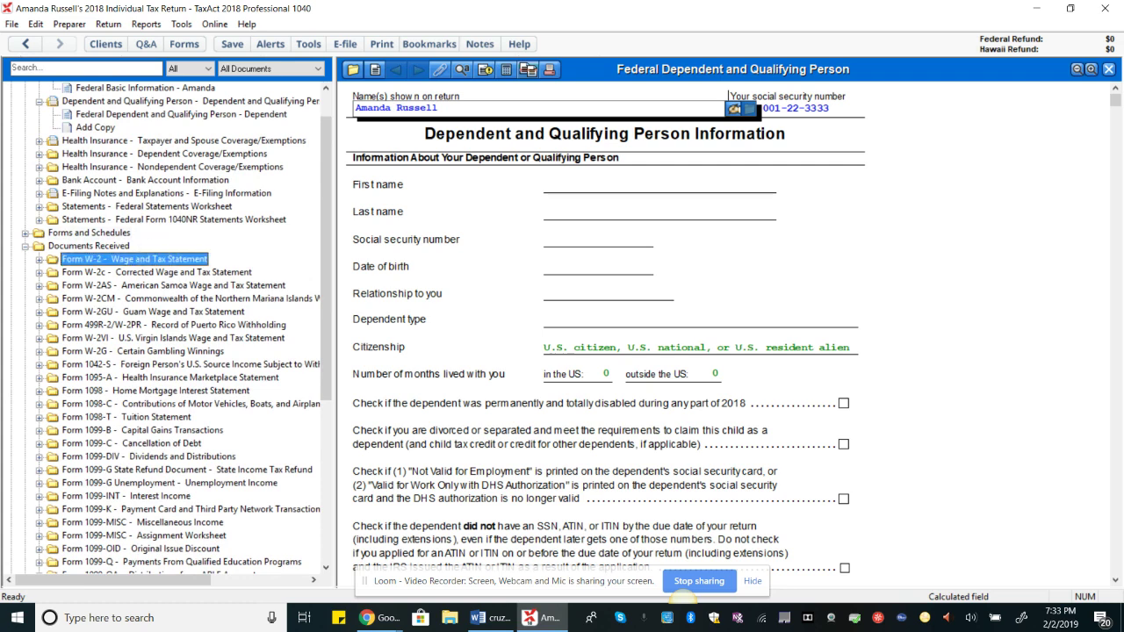
left_click(156, 272)
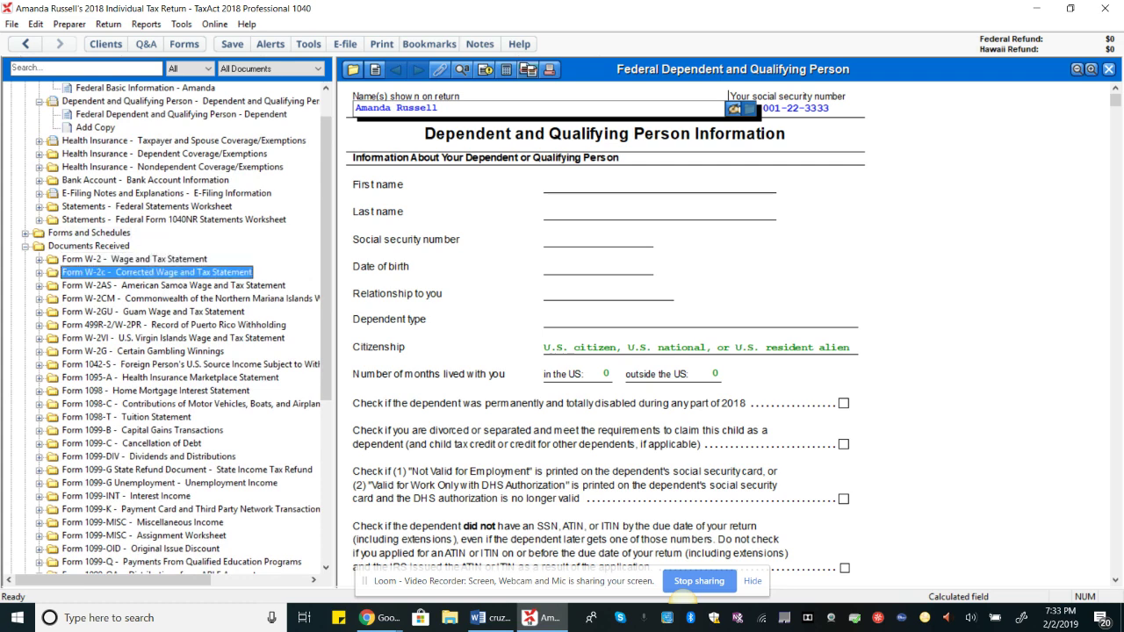
double_click(150, 259)
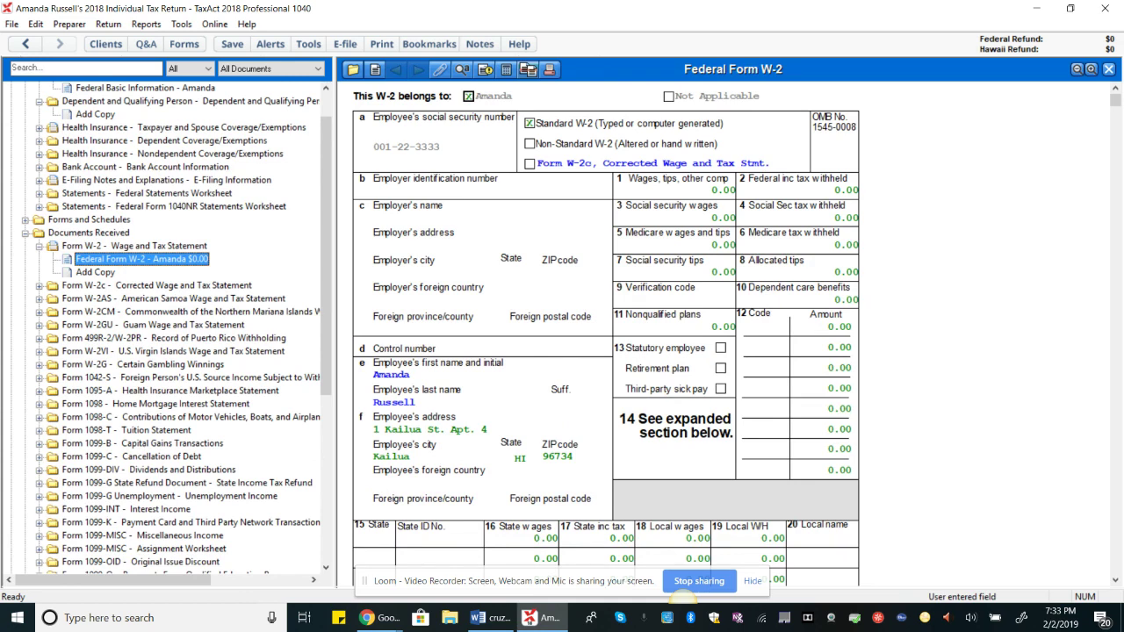
Step: Switch to the Chrome browser
left_click(945, 443)
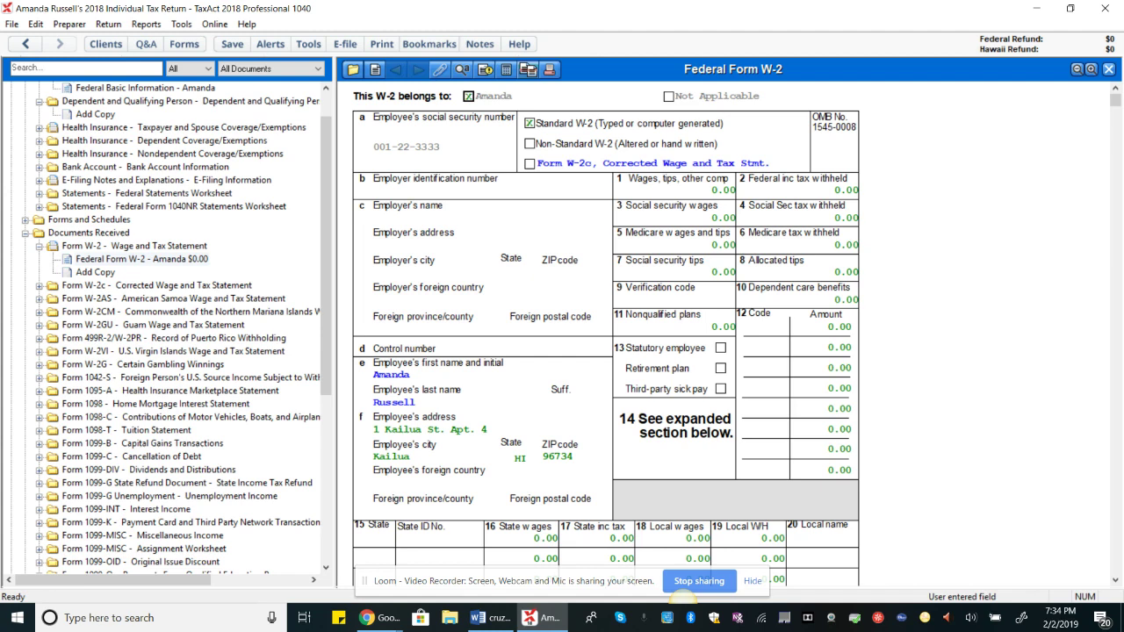
left_click(379, 619)
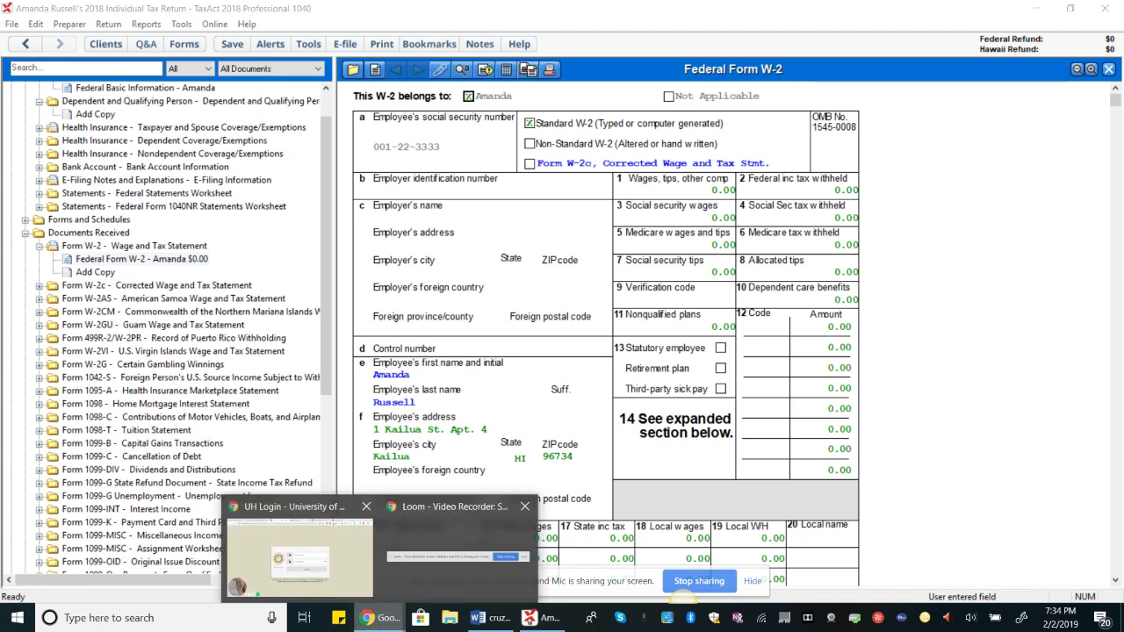